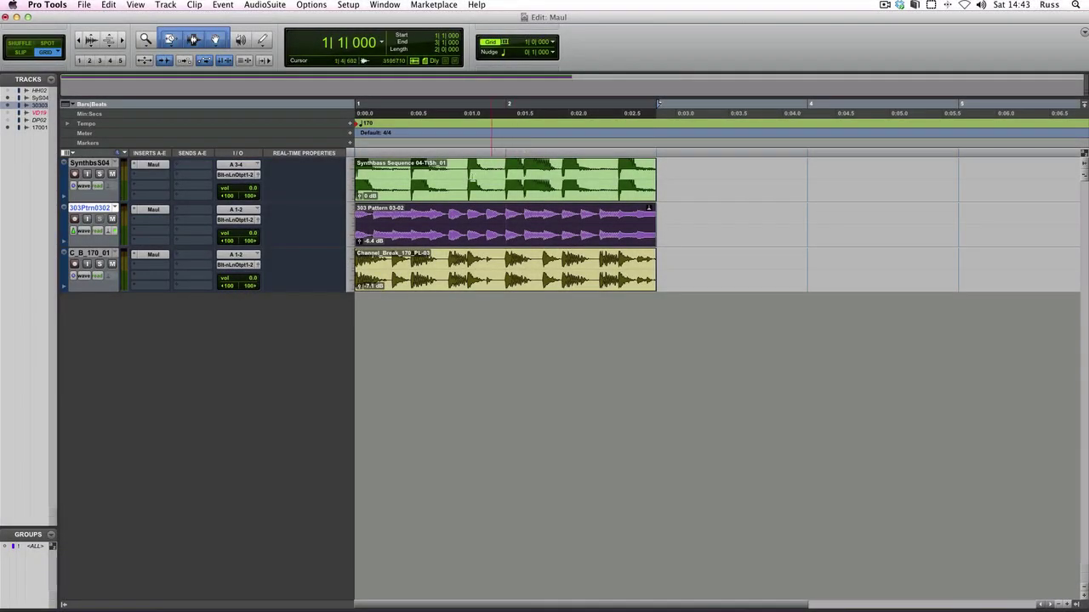
- Open the Maul insert on the C_B_170_01 breakbeat track
click(153, 255)
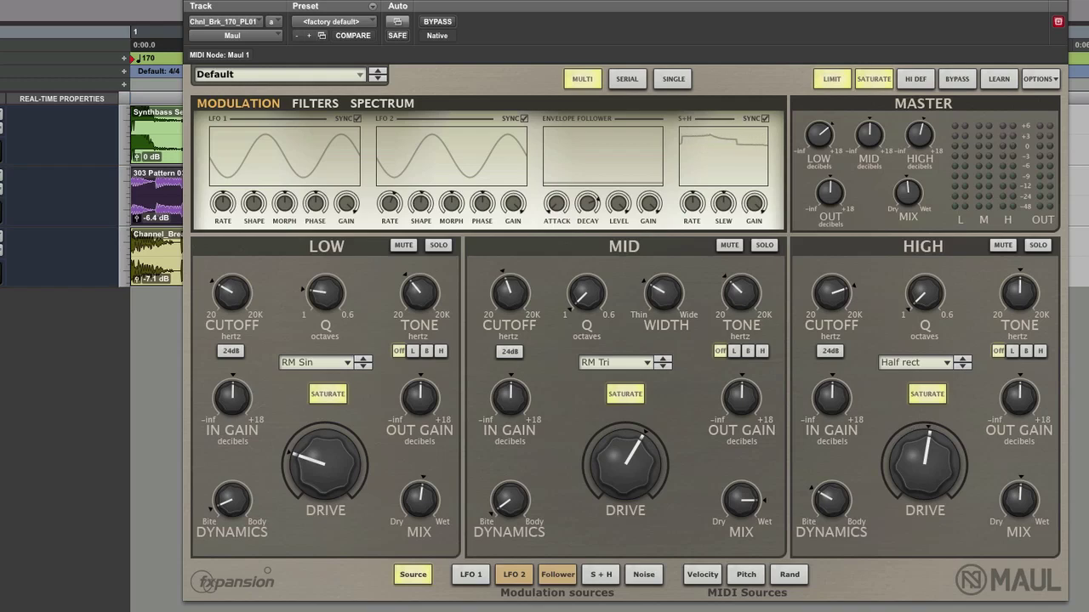
- Switch Maul from multiband to SINGLE mode, then to SERIAL band processing
click(674, 79)
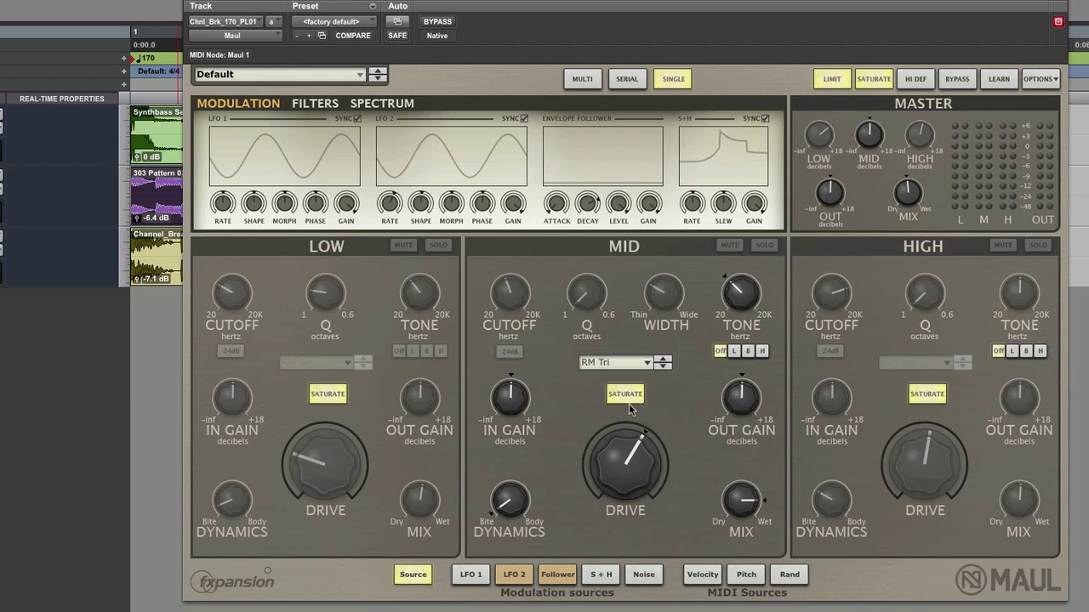
mouse_move(519, 507)
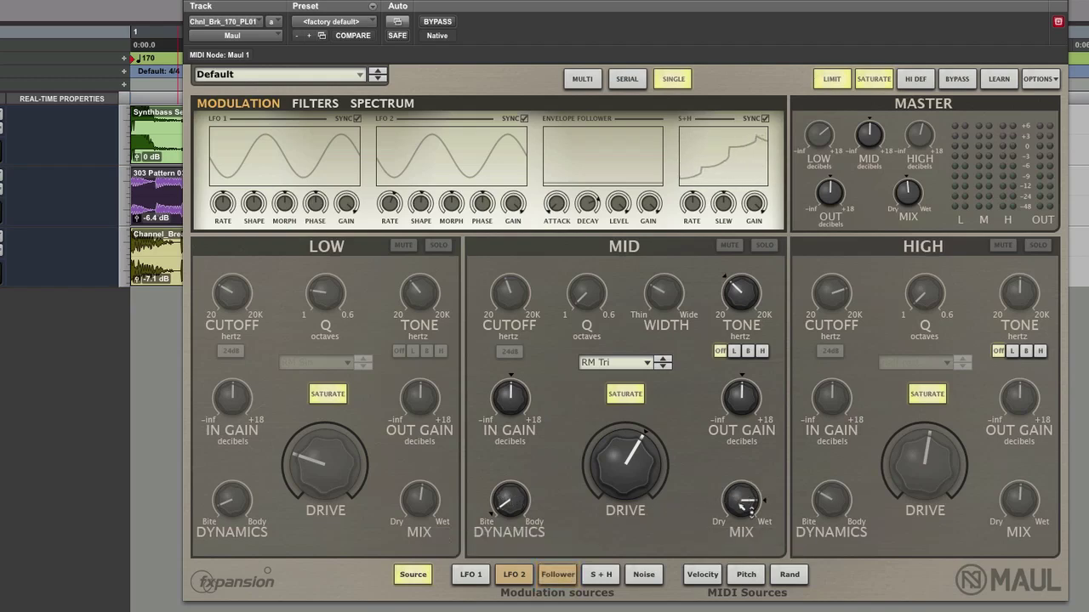
mouse_move(749, 502)
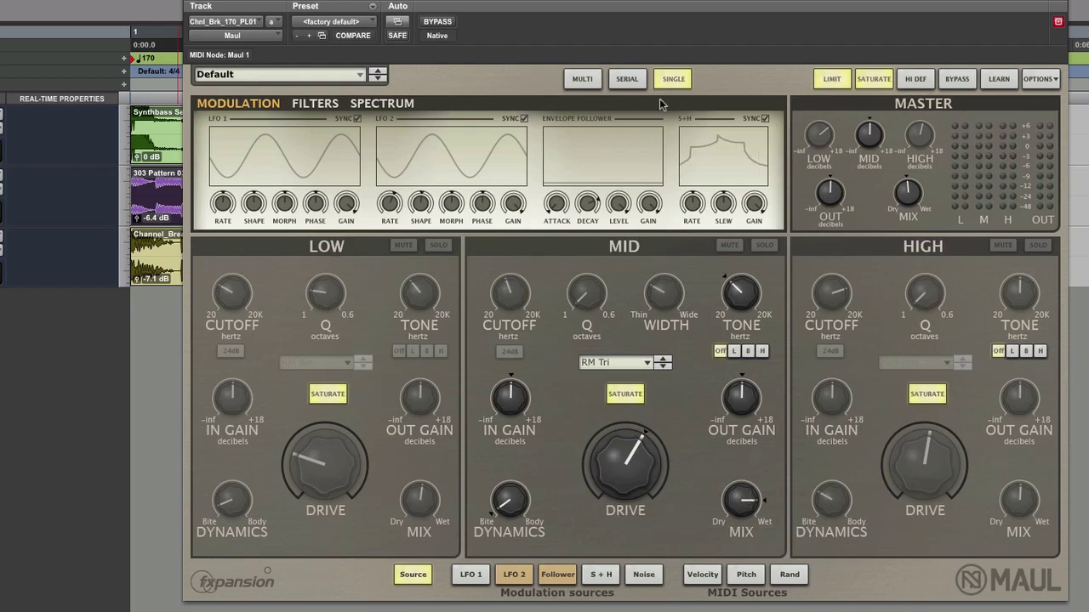
click(627, 78)
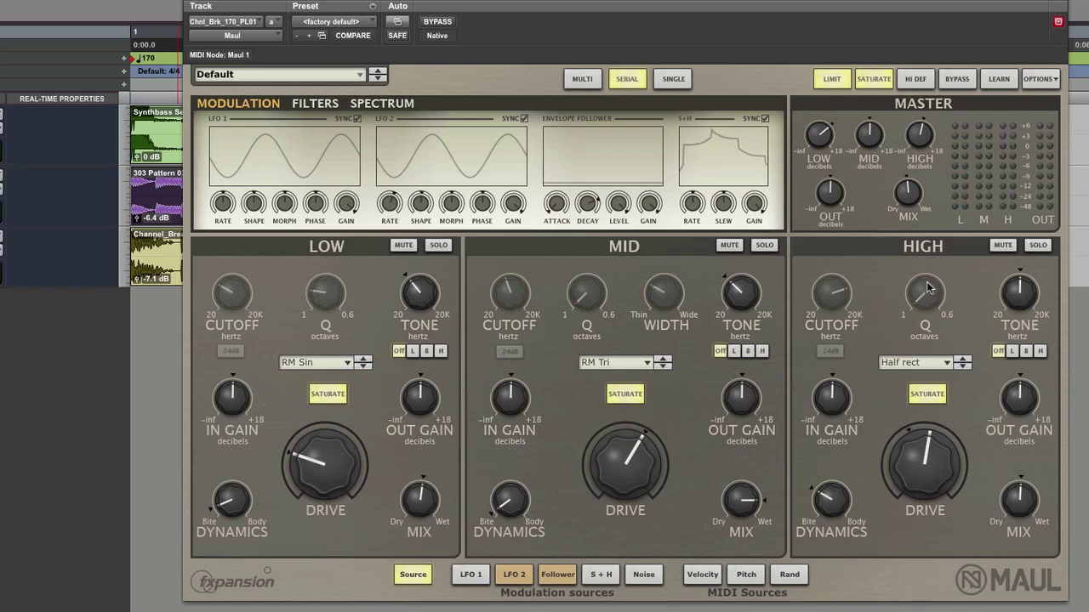
- Return to MULTI mode and give LFO 1 a dotted-bar rate, shifted phase and sine-like shape
click(584, 80)
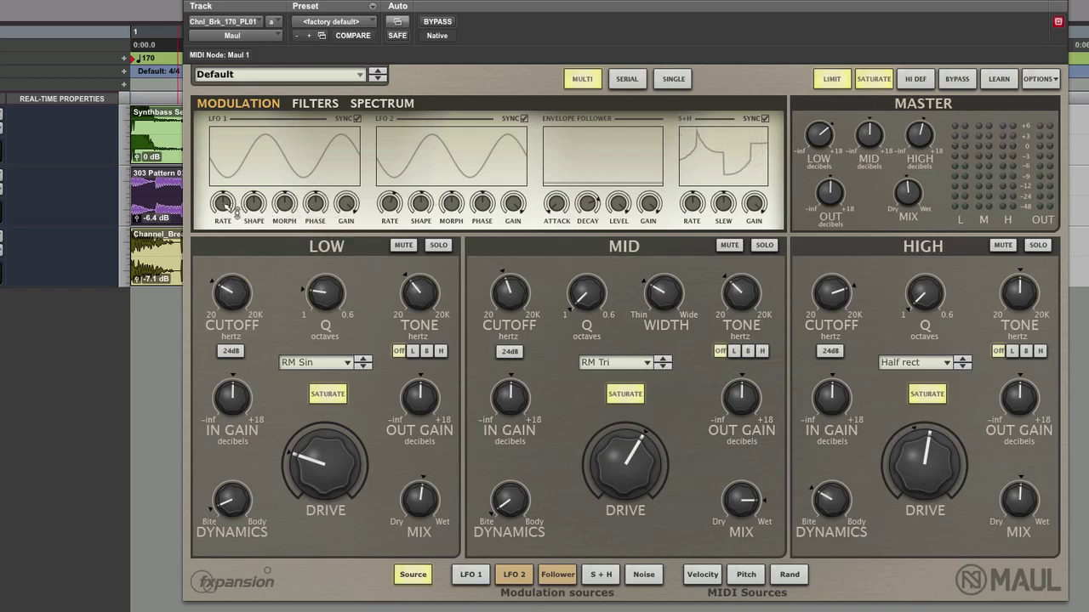
drag(235, 210, 268, 334)
drag(327, 211, 361, 175)
drag(254, 204, 286, 82)
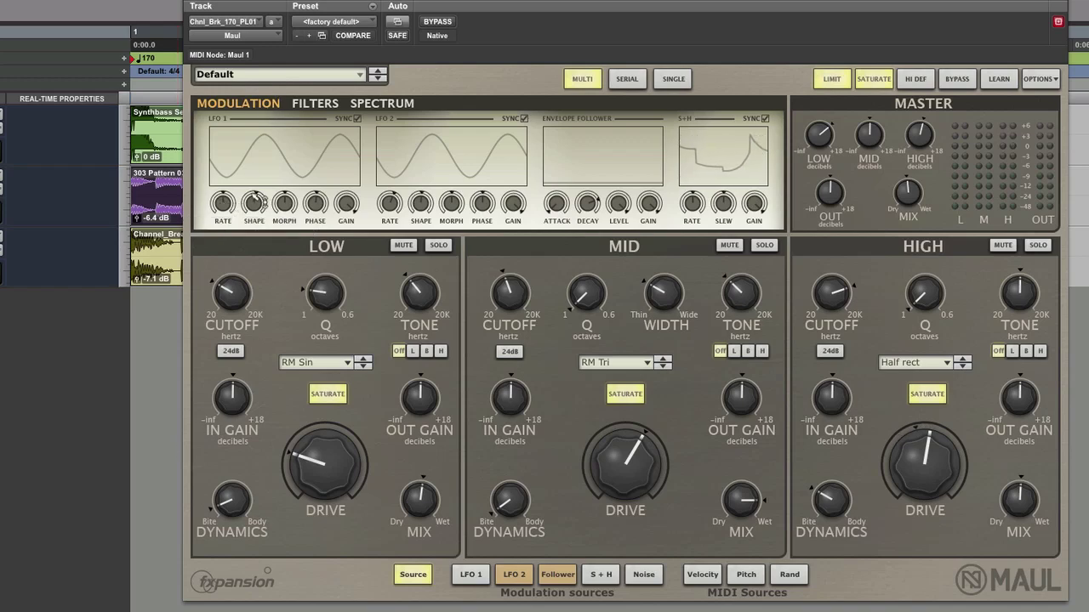
drag(260, 204, 259, 210)
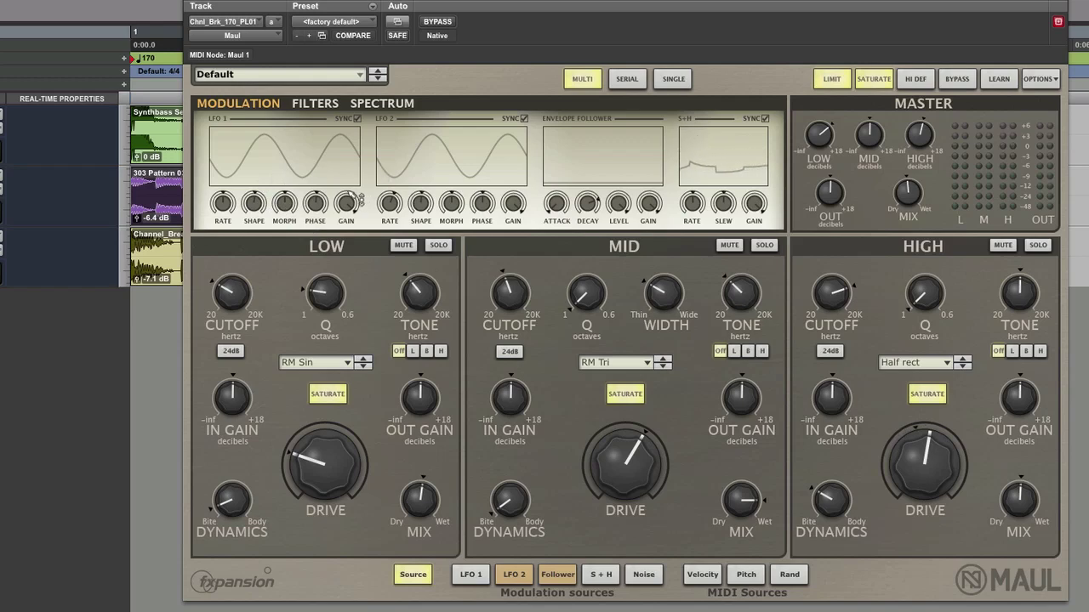
- MIDI-learn the low band Drive knob, then turn LEARN back off
mouse_move(921, 129)
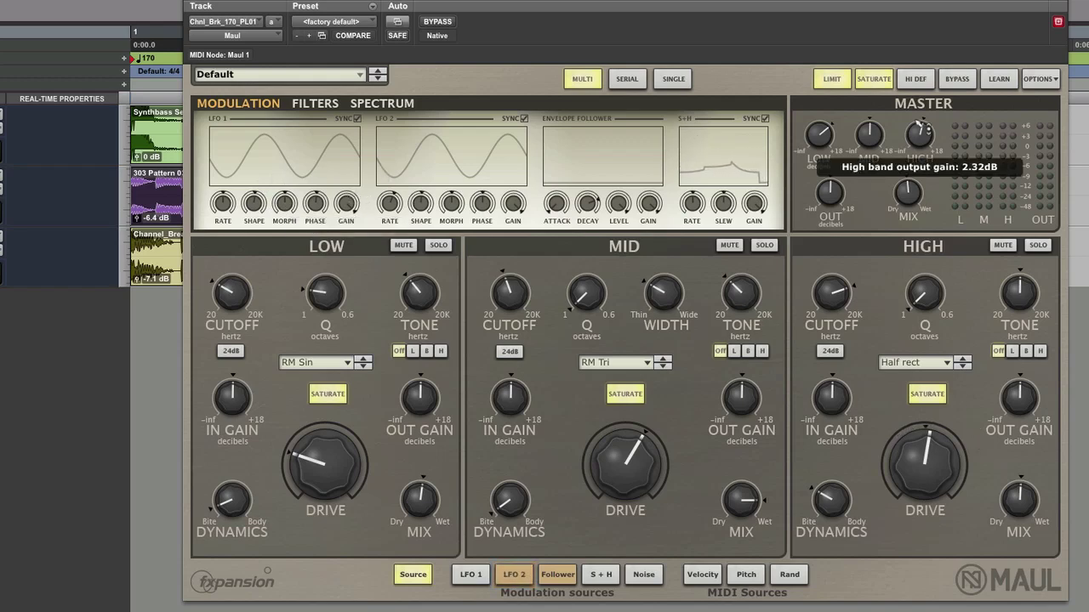
click(999, 79)
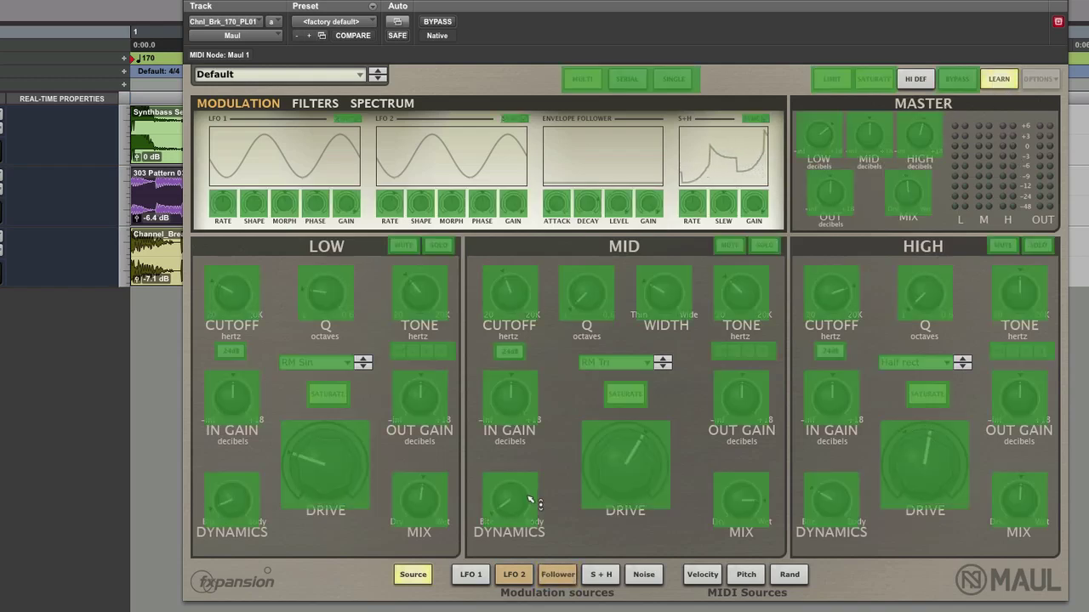
click(330, 462)
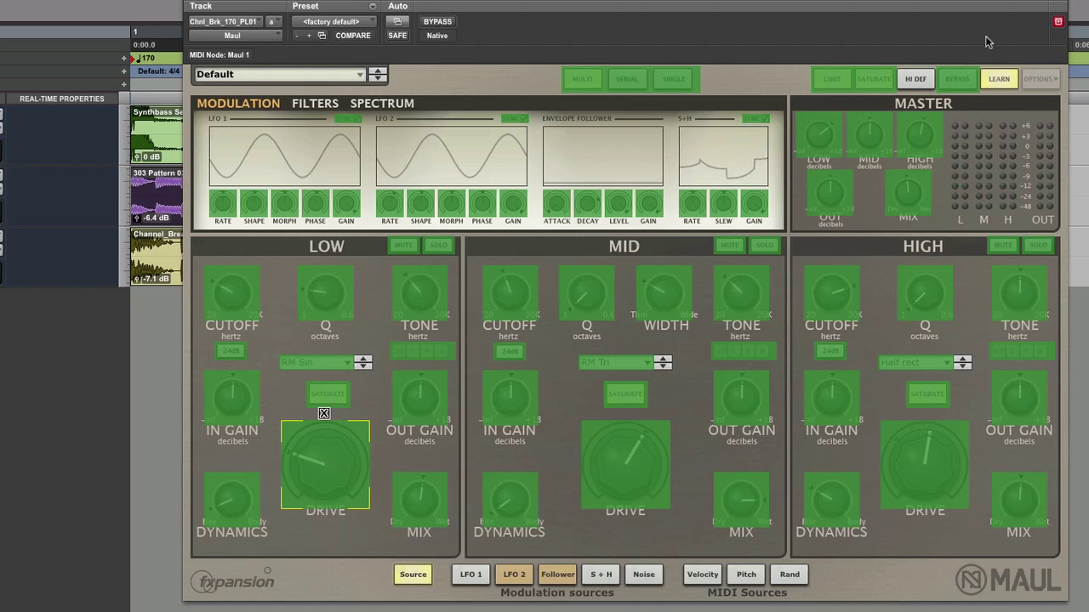
click(999, 79)
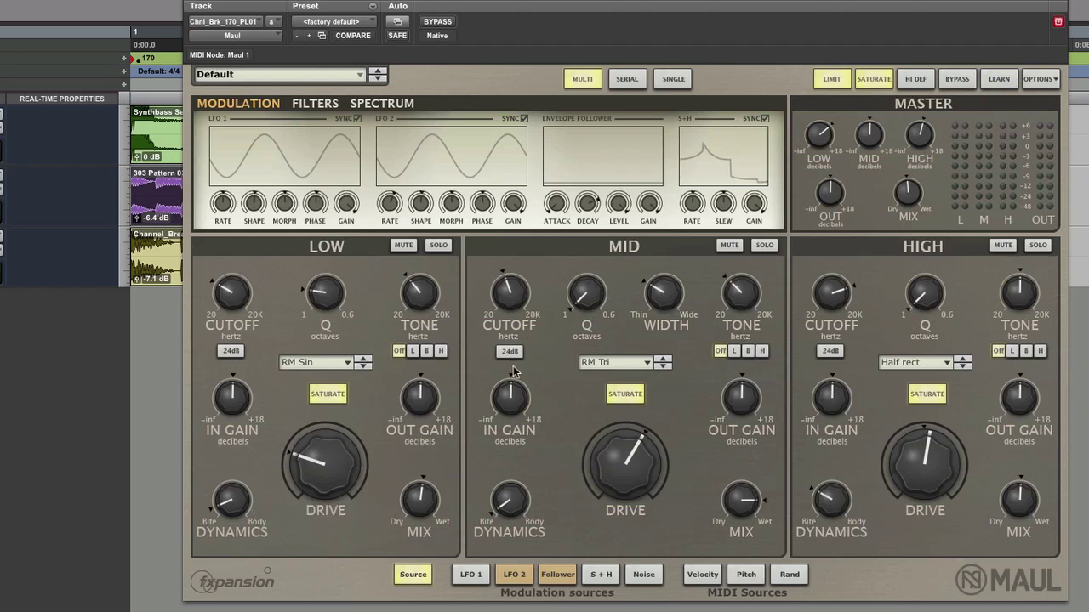
click(346, 365)
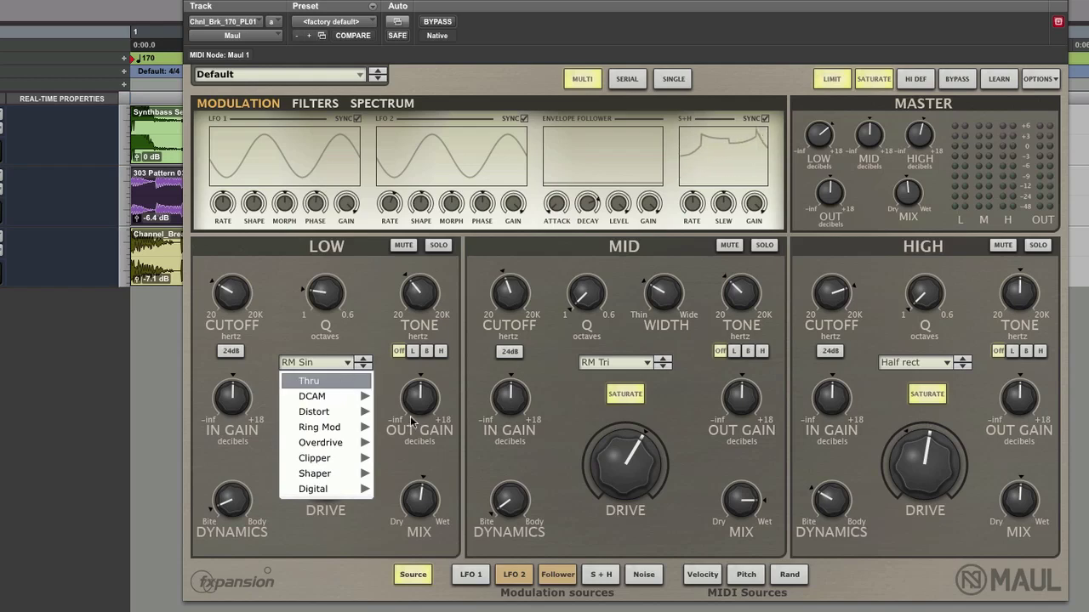
mouse_move(357, 398)
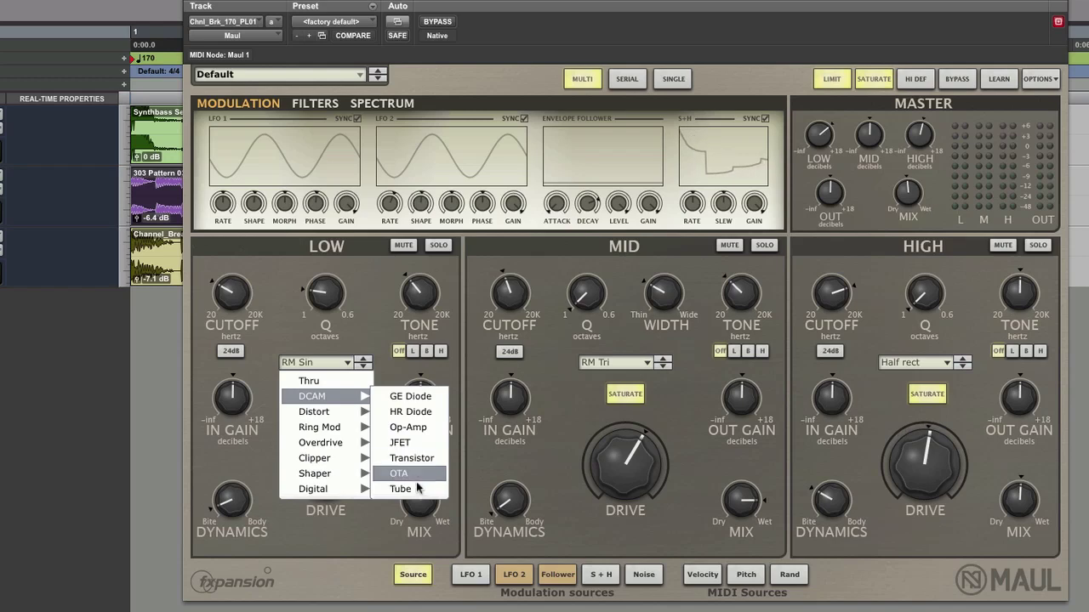
mouse_move(330, 412)
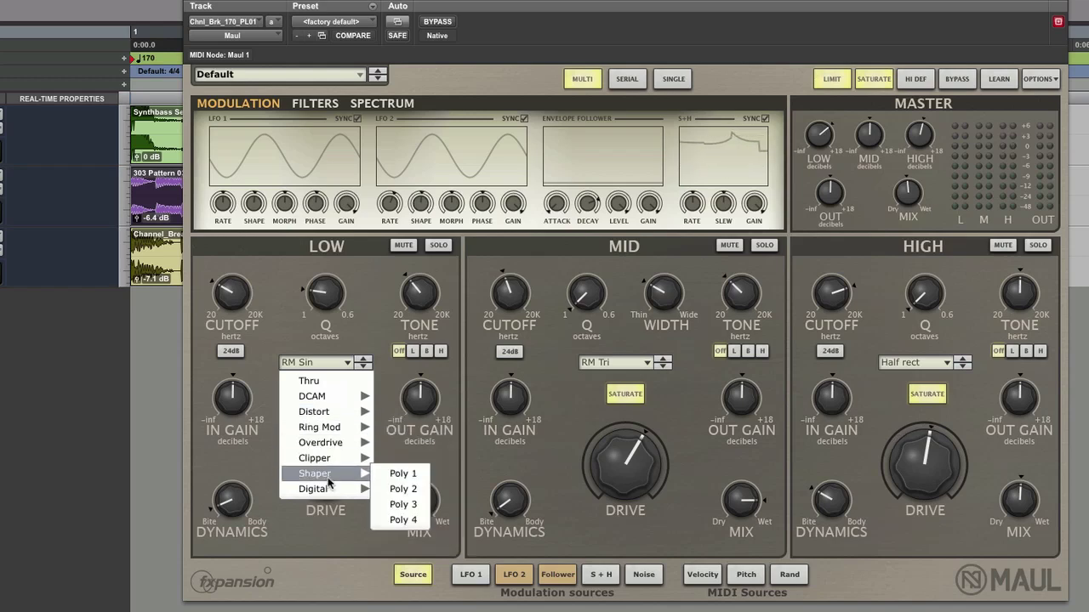
mouse_move(327, 492)
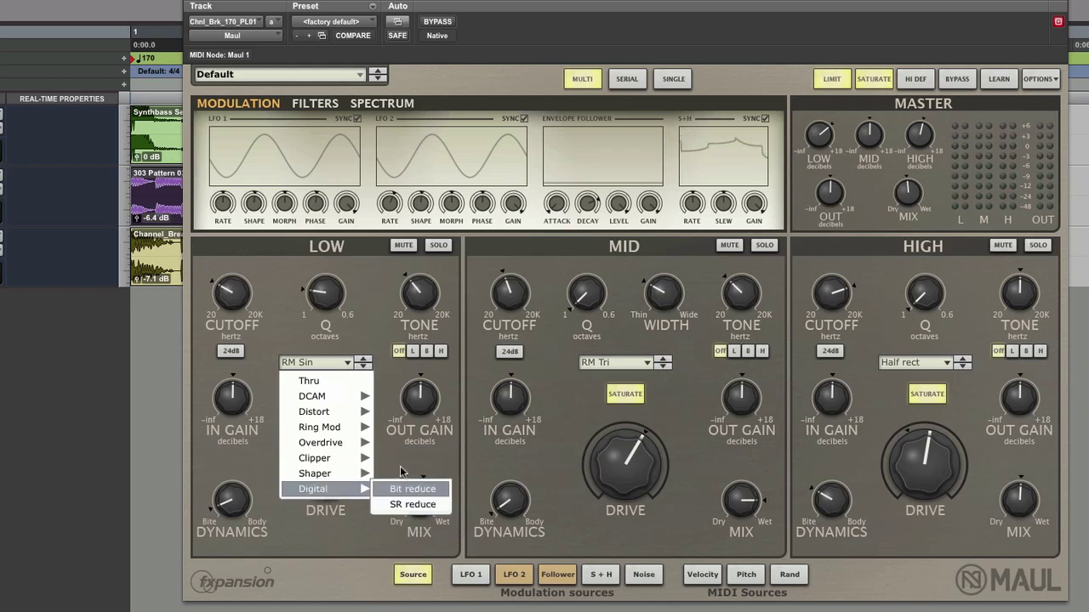
click(292, 345)
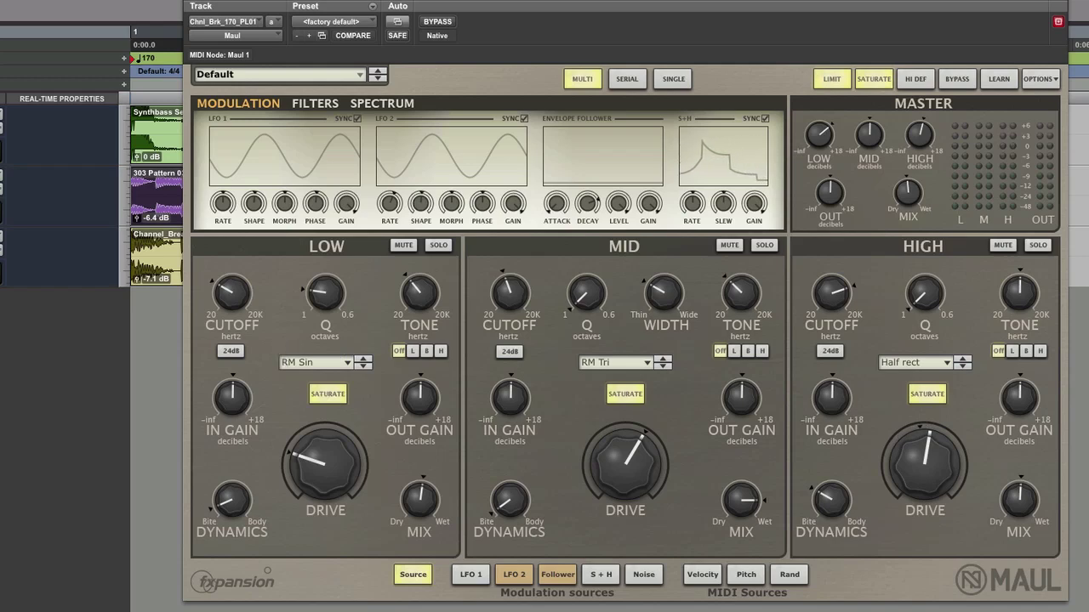
- Play the breakbeat, compare against bypass, and leave Maul active
key(space)
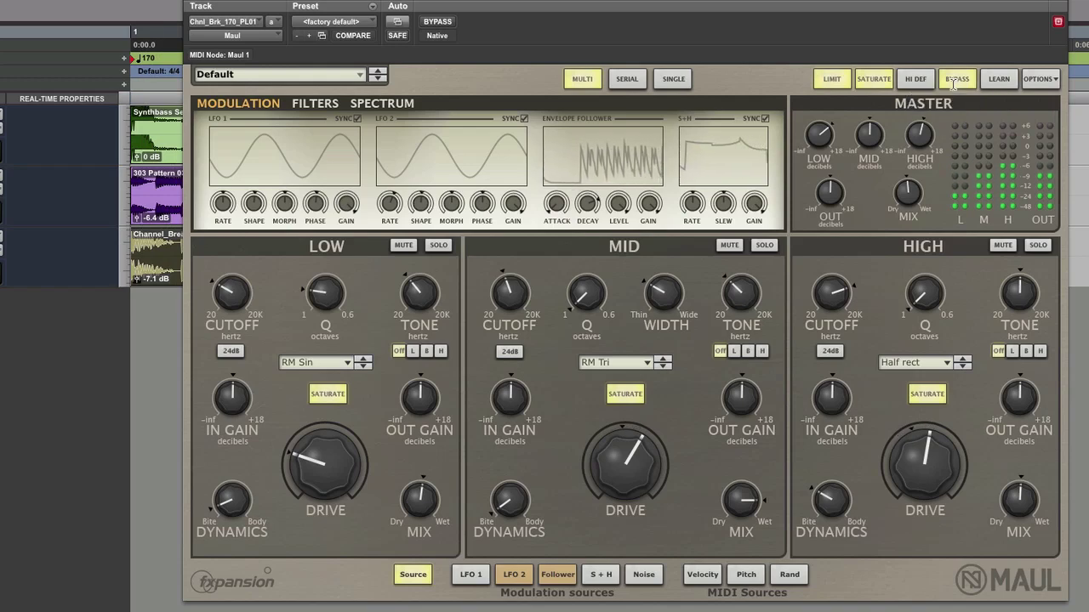
click(954, 79)
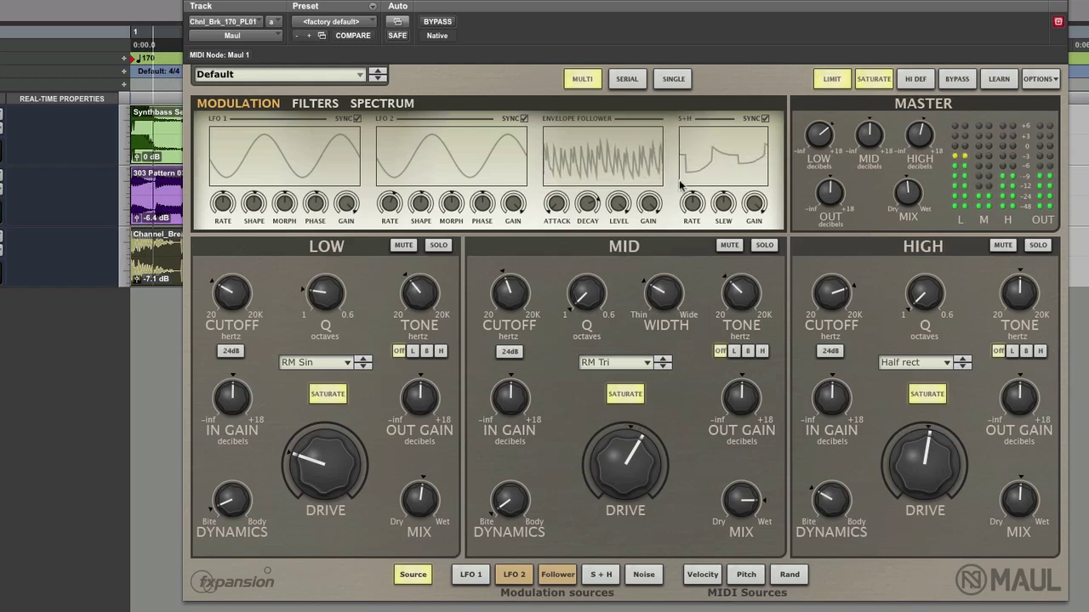
- Solo the low band, raise drive and dynamics, mix near half, cutoff about 2.24 kHz
click(438, 246)
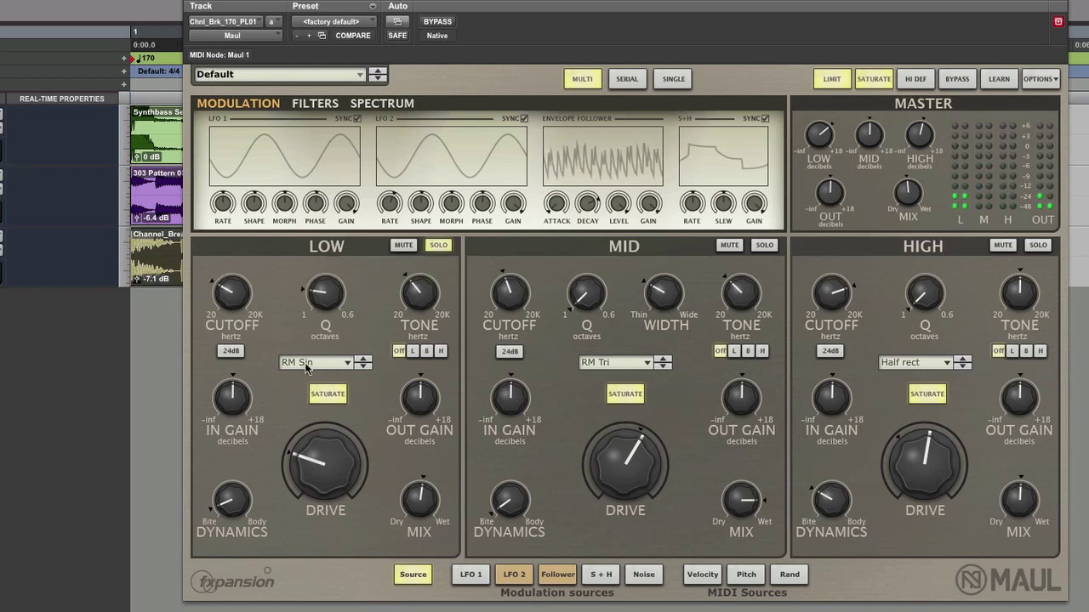
drag(321, 451, 344, 481)
drag(415, 500, 425, 585)
drag(356, 434, 349, 432)
mouse_move(243, 294)
mouse_down()
mouse_move(259, 180)
mouse_move(252, 304)
mouse_move(243, 298)
mouse_up()
mouse_move(241, 491)
mouse_down()
mouse_move(259, 313)
mouse_move(241, 510)
mouse_up()
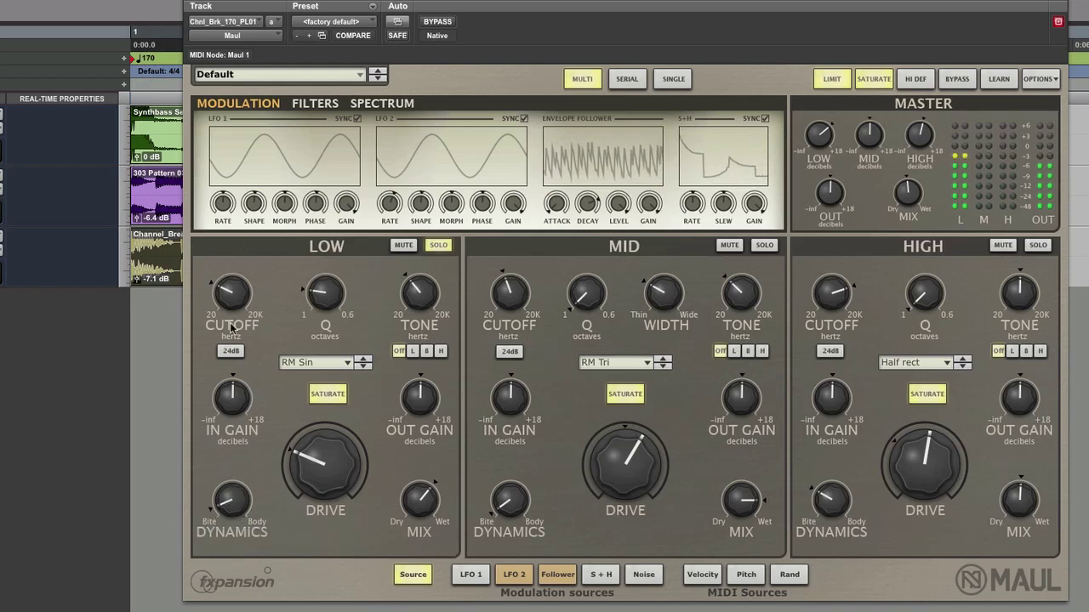
- Cycle the low tone filter L, B, H, ending high-pass, then raise cutoff and drive further
click(414, 353)
drag(430, 306, 426, 354)
click(427, 352)
click(440, 351)
mouse_move(430, 300)
mouse_down()
mouse_move(440, 175)
mouse_move(417, 333)
mouse_move(424, 302)
mouse_up()
click(399, 352)
click(440, 351)
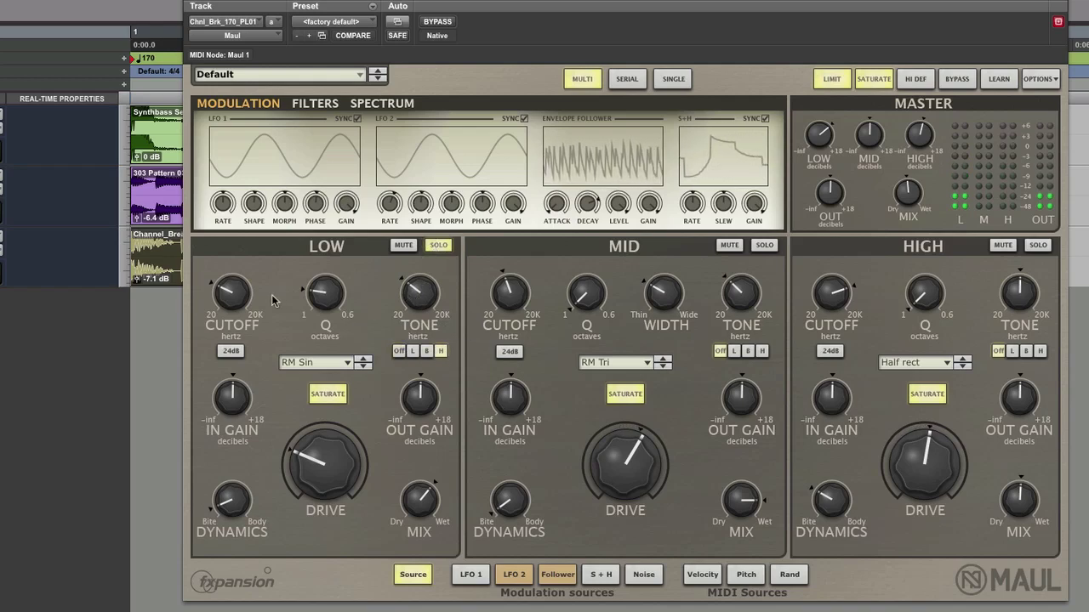
mouse_move(263, 305)
mouse_down()
mouse_move(271, 204)
mouse_move(256, 315)
mouse_up()
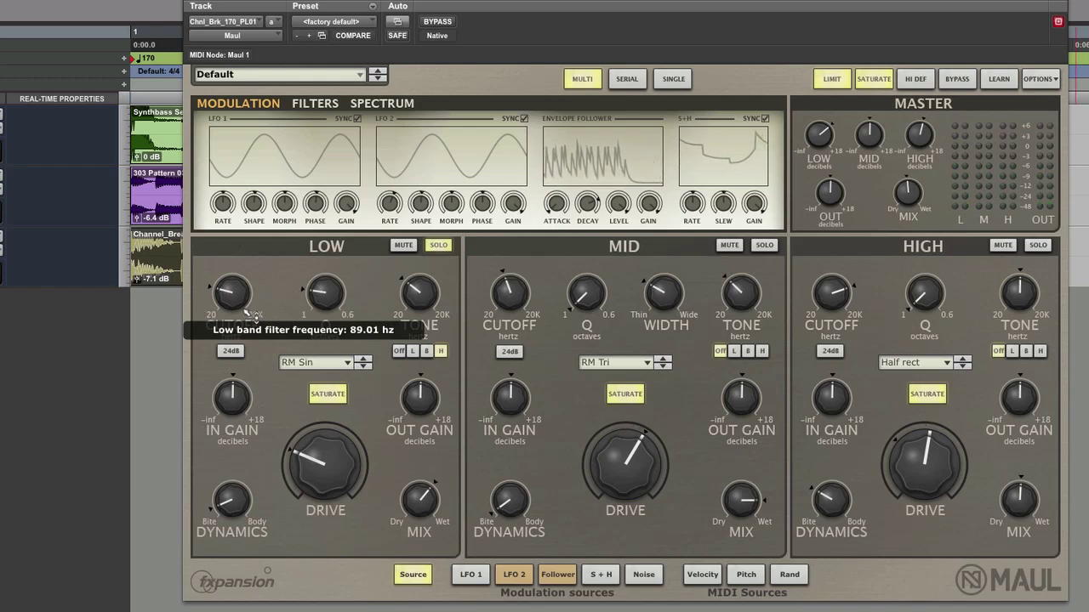
drag(315, 443, 313, 477)
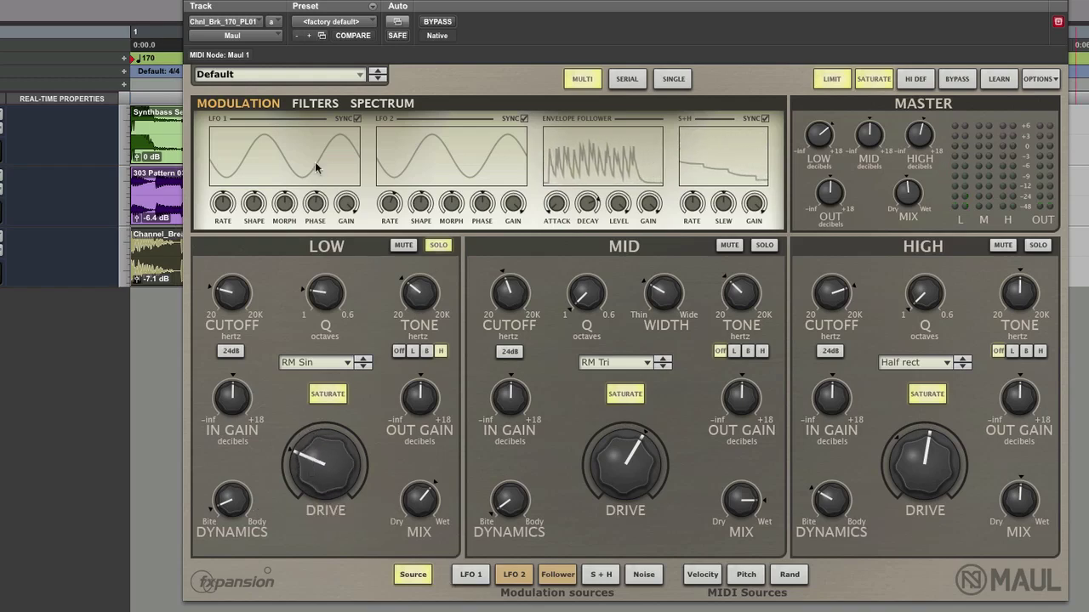
- Assign LFO 1 to the low band drive with a quarter-bar rate and shifted phase
click(470, 575)
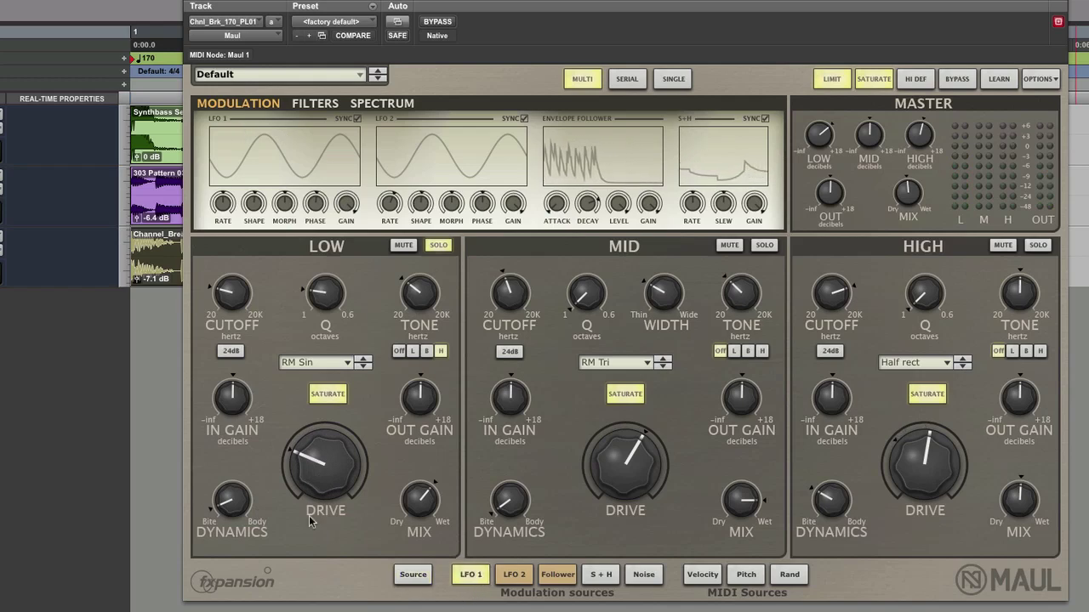
mouse_move(308, 459)
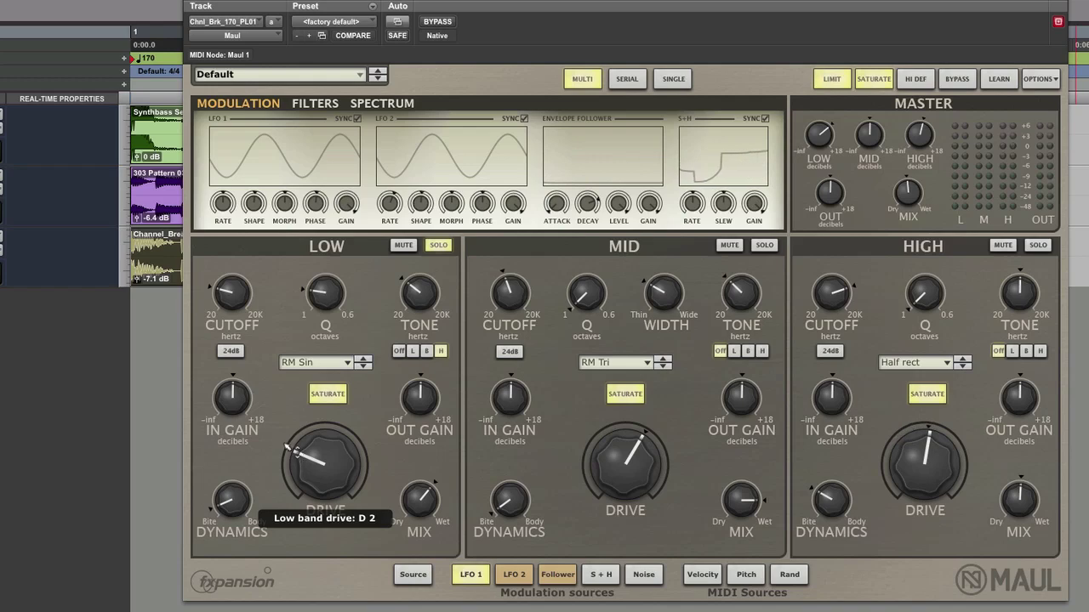
drag(286, 442, 289, 374)
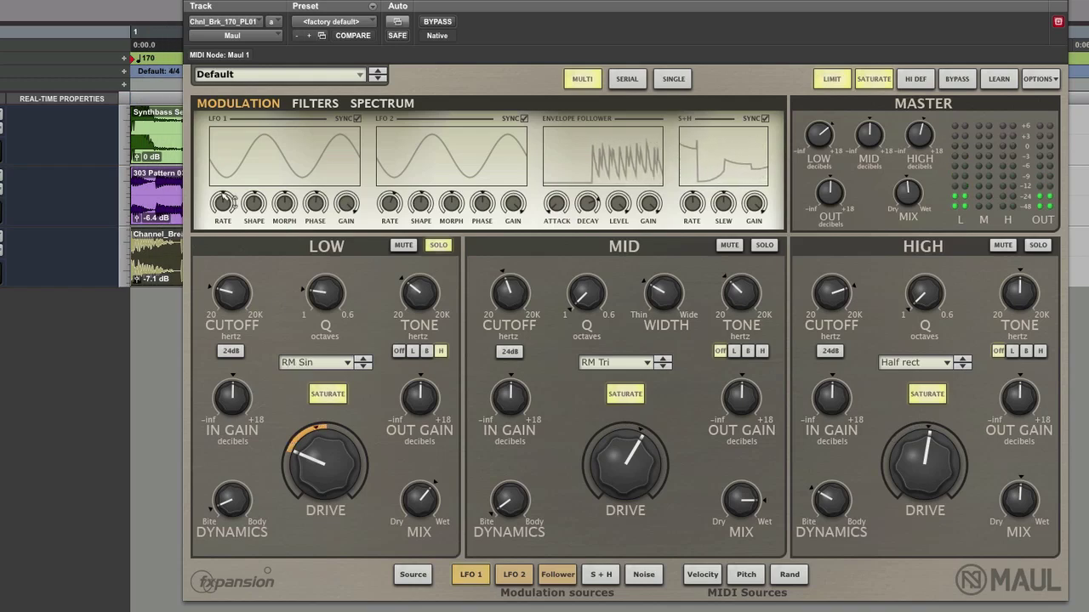
drag(223, 200, 225, 253)
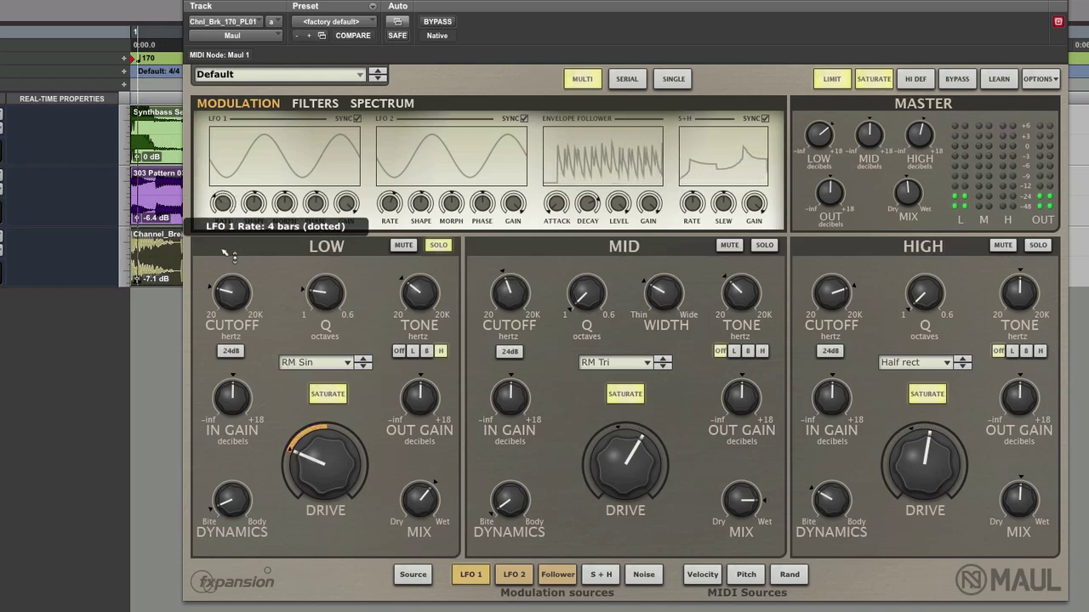
drag(226, 254, 219, 207)
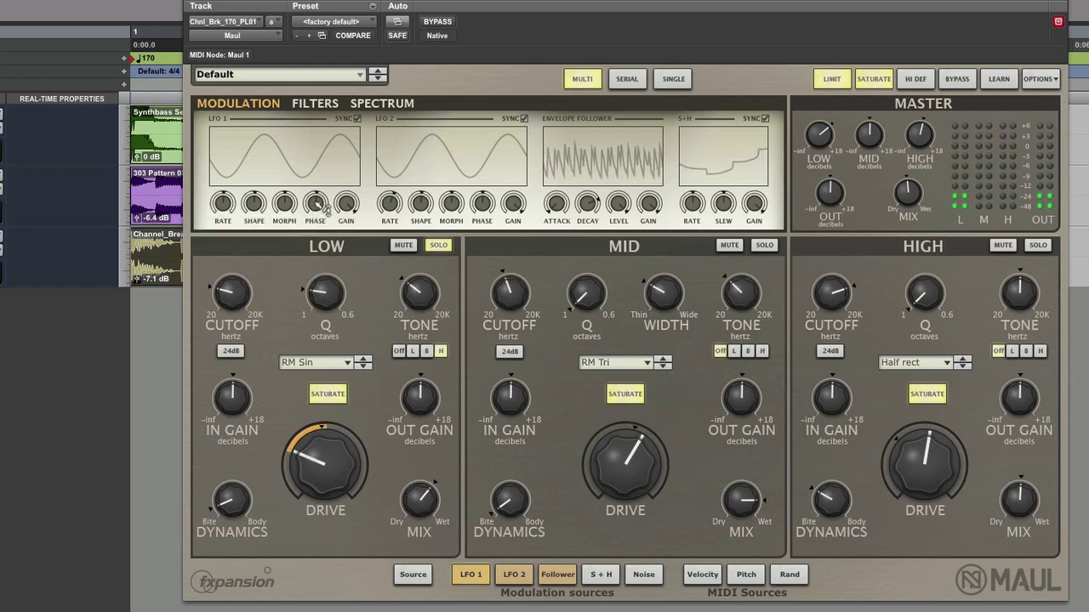
drag(326, 211, 281, 291)
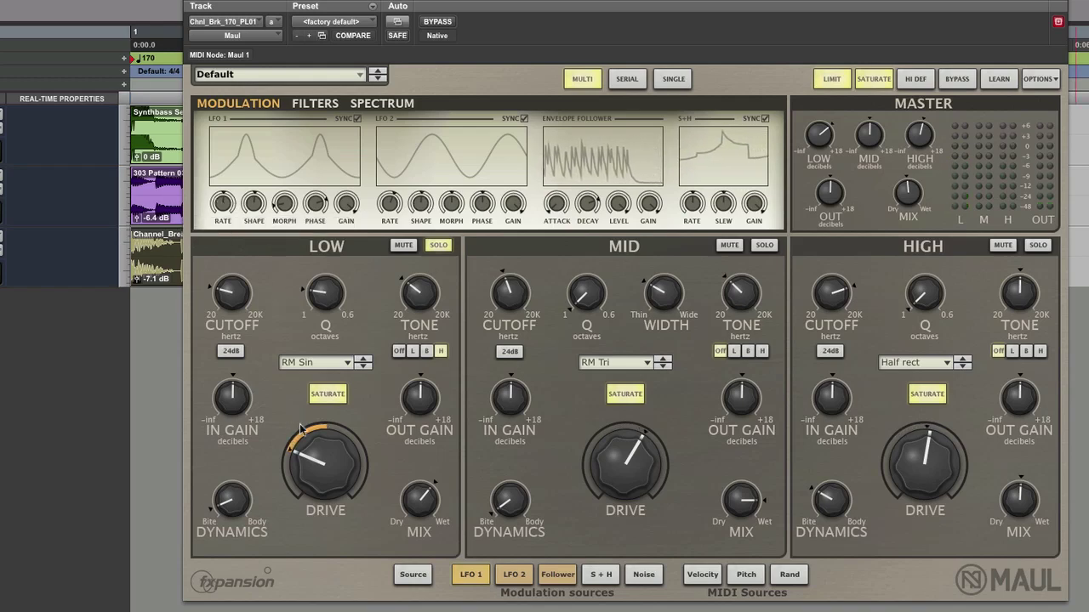
- Widen LFO 1's low-drive modulation depth and set LFO 1 to Bi-polar
drag(297, 430, 285, 459)
right_click(284, 453)
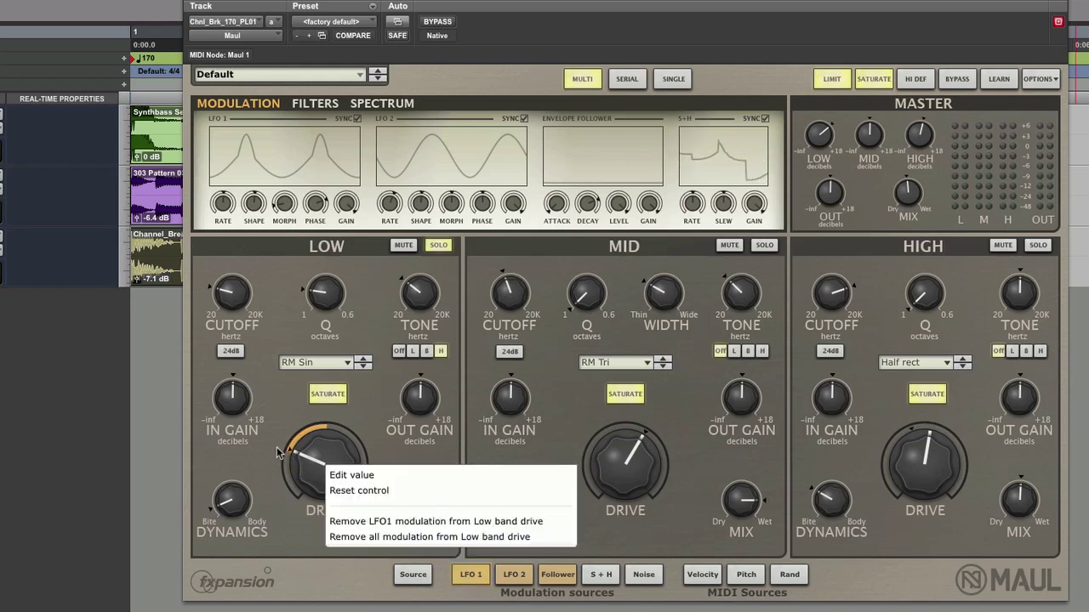
click(277, 452)
right_click(225, 206)
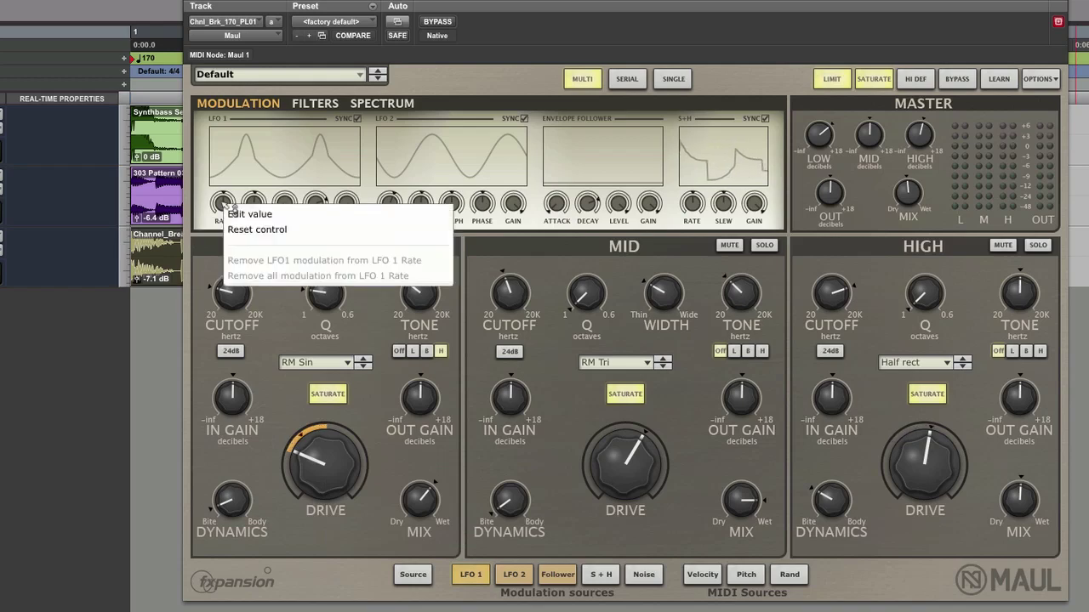
click(218, 207)
right_click(464, 574)
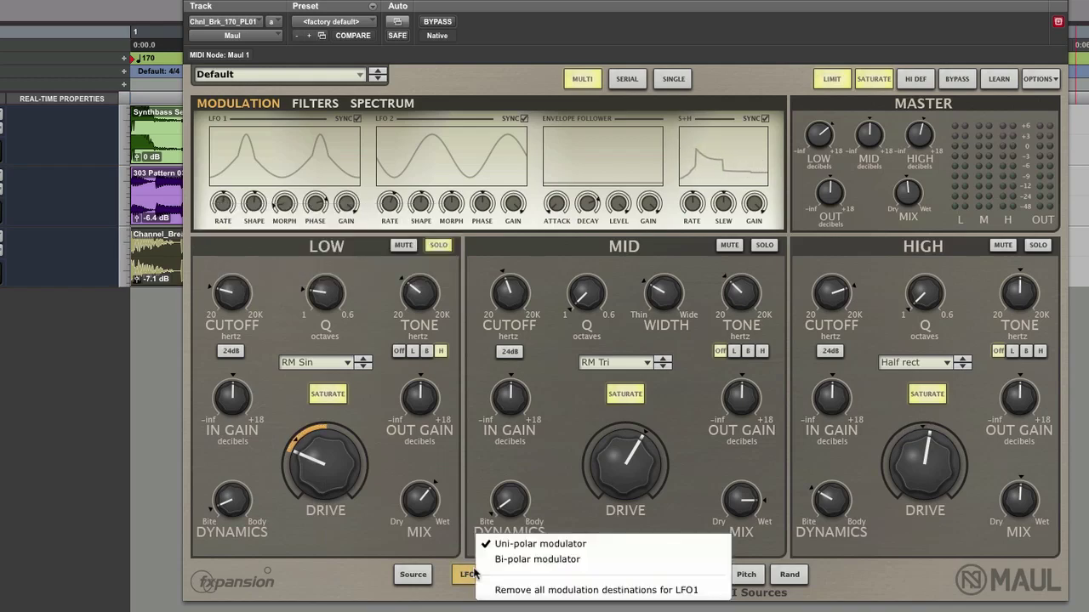
click(500, 562)
mouse_move(345, 483)
mouse_down()
mouse_move(334, 468)
mouse_move(344, 442)
mouse_move(342, 457)
mouse_move(299, 449)
mouse_move(345, 479)
mouse_up()
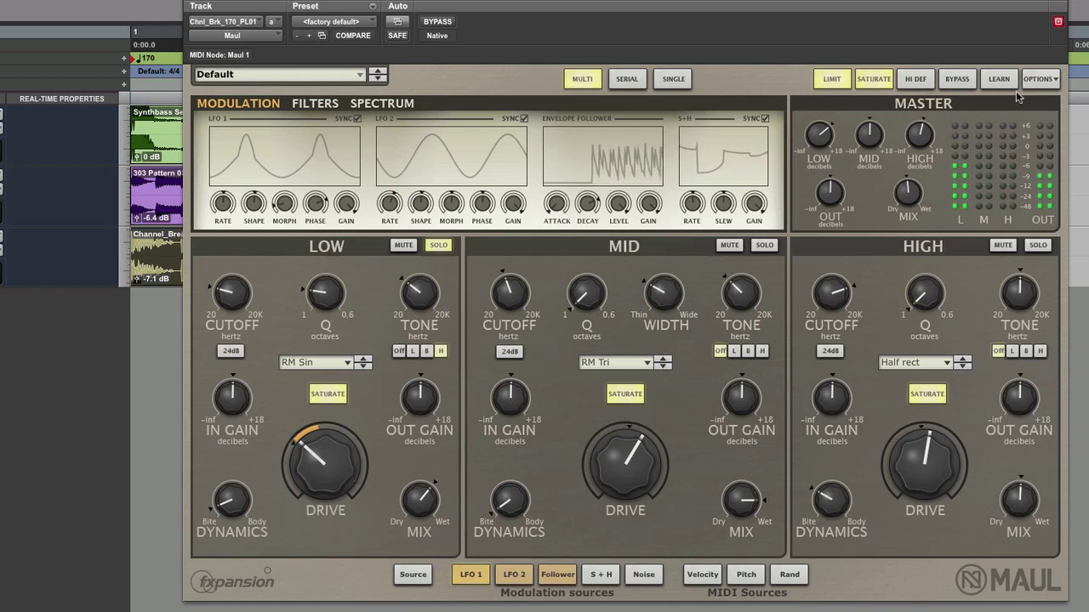
- Compare Maul against bypass, then turn on output SATURATE
click(967, 81)
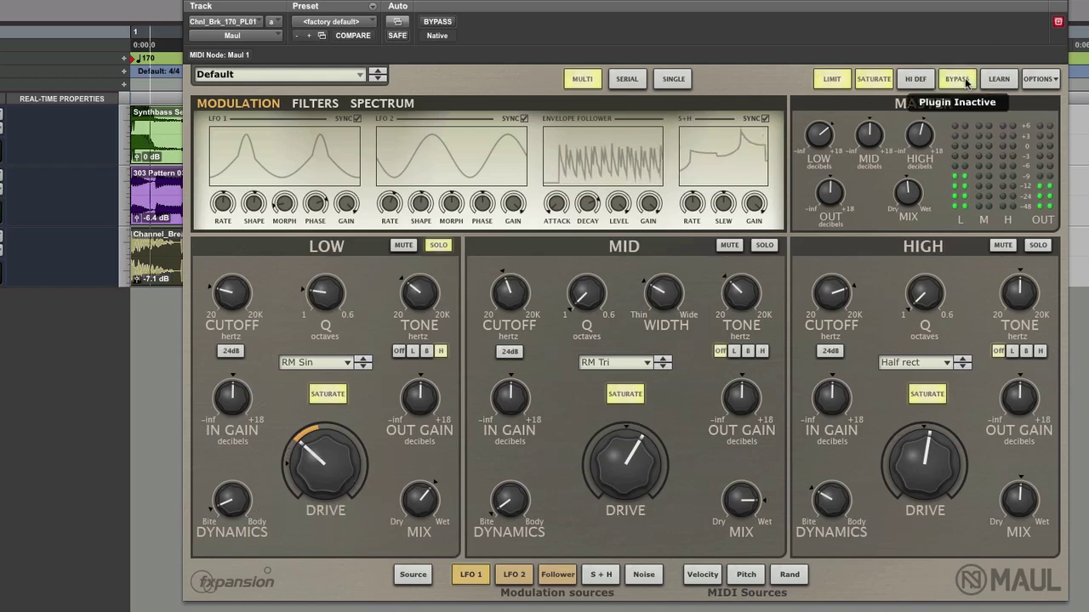
click(966, 82)
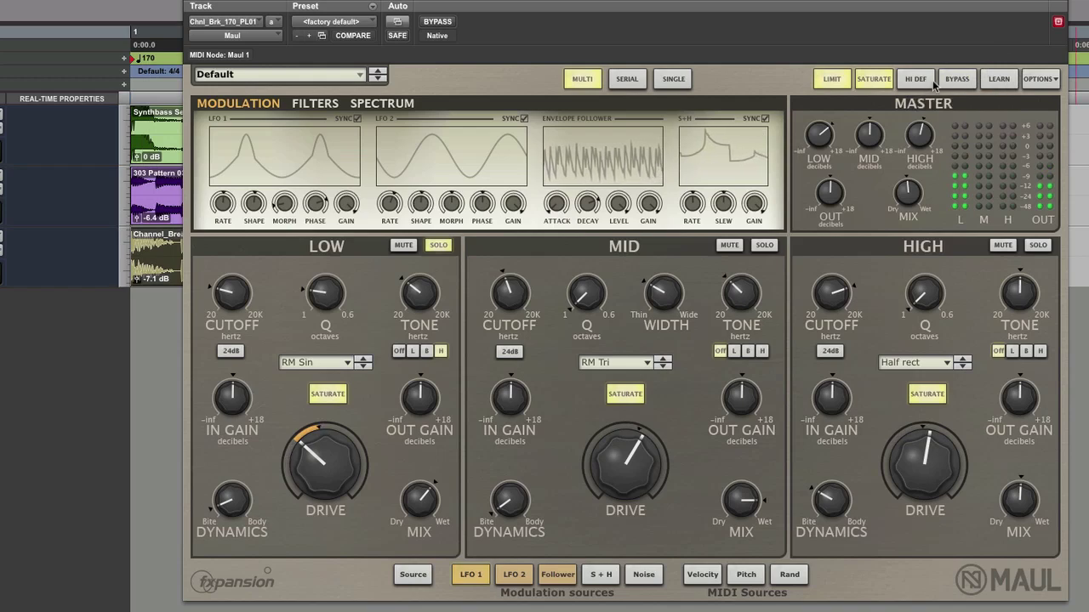
click(881, 81)
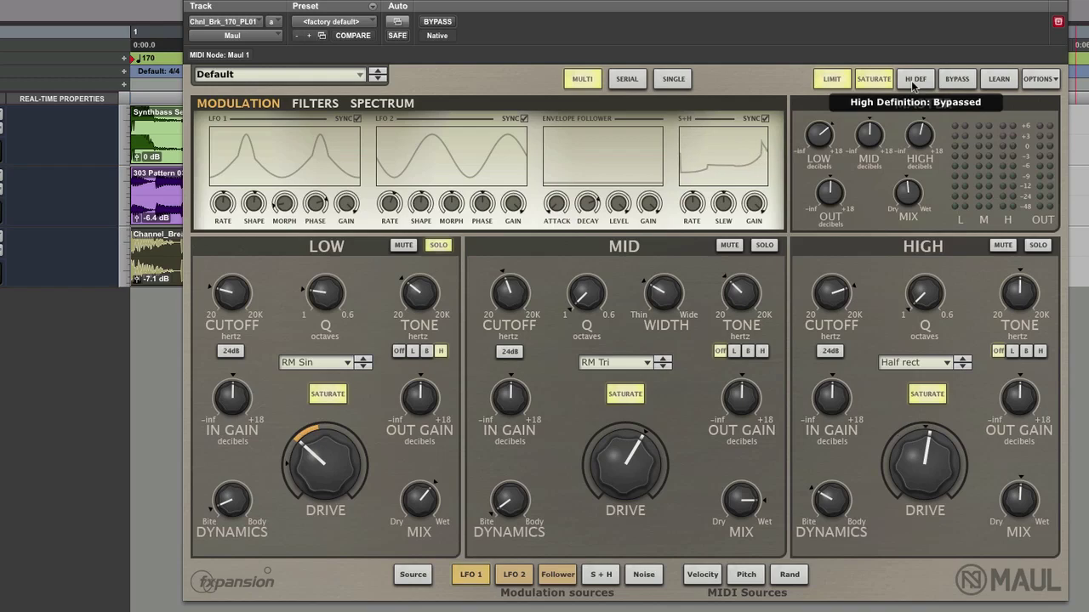
- Turn on HI DEF processing, comparing it off and on
click(914, 80)
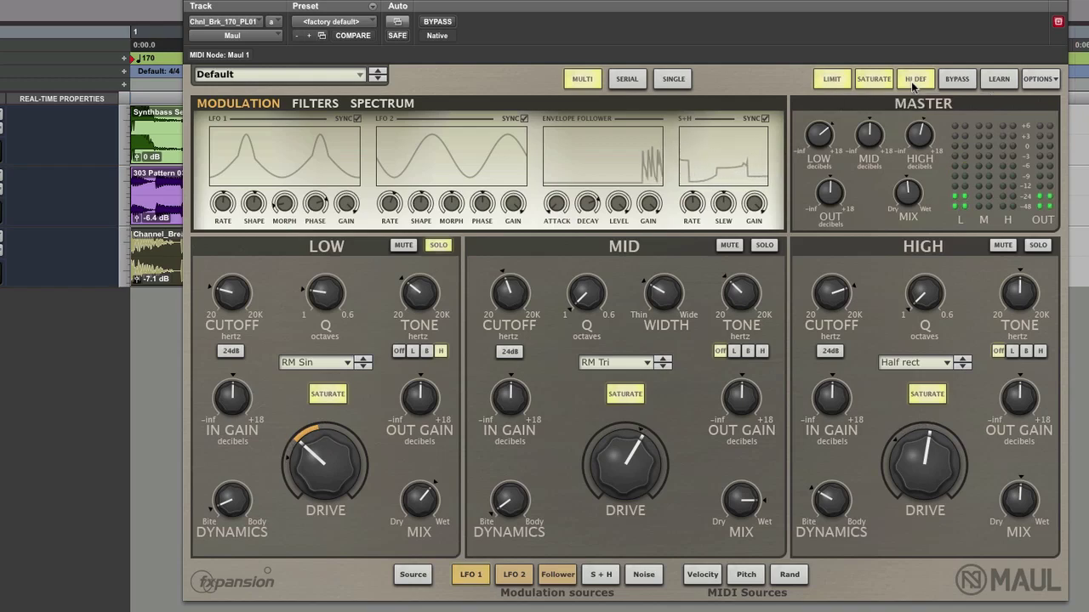
click(915, 79)
click(915, 80)
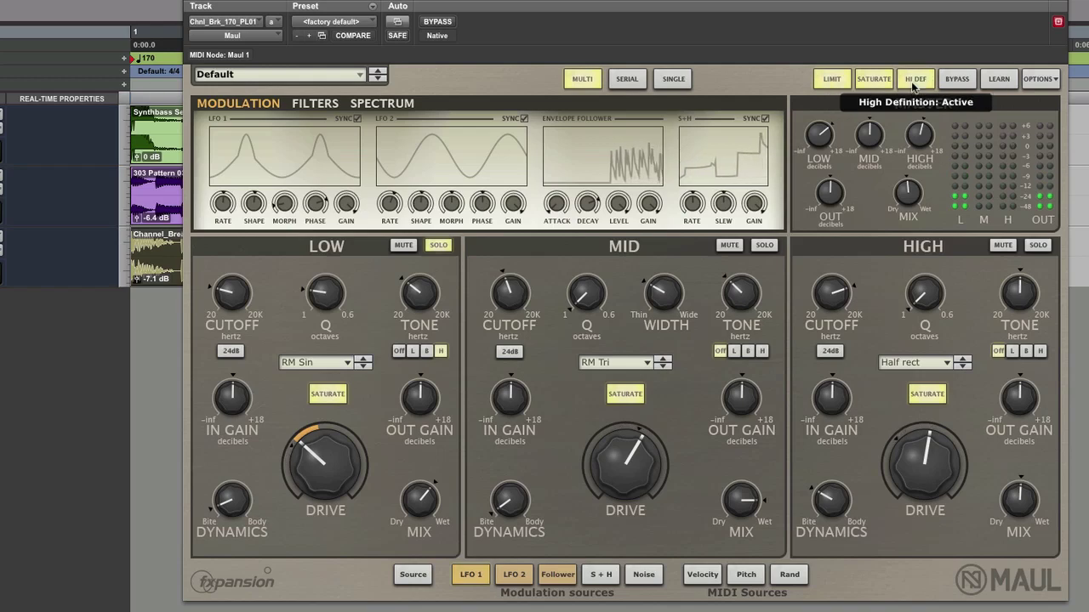
- After a bypass check, raise high band drive to 67% and push mid band drive higher
click(957, 79)
click(958, 79)
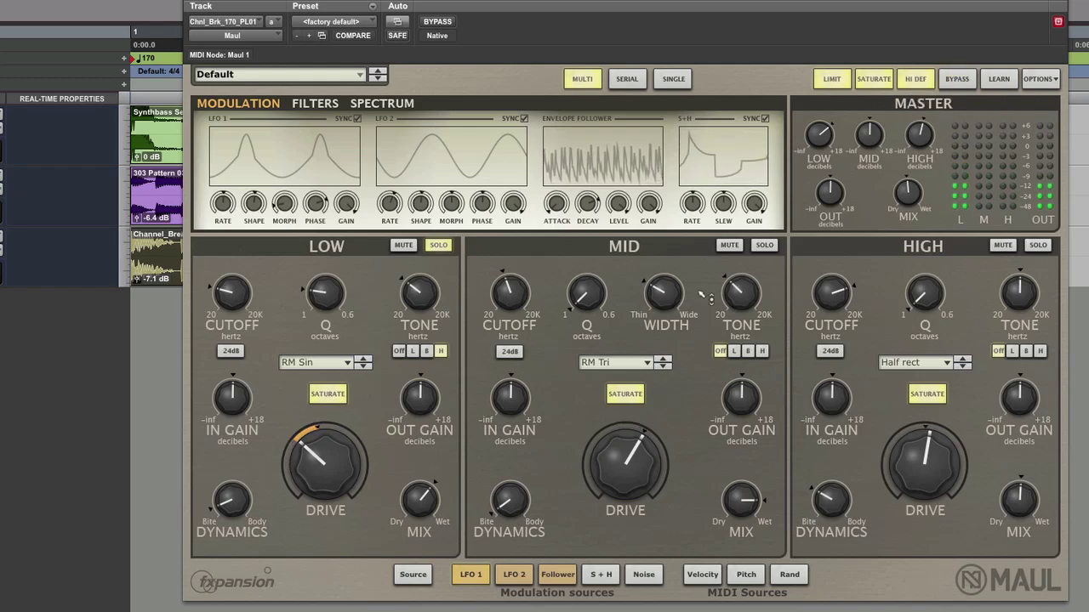
mouse_move(919, 464)
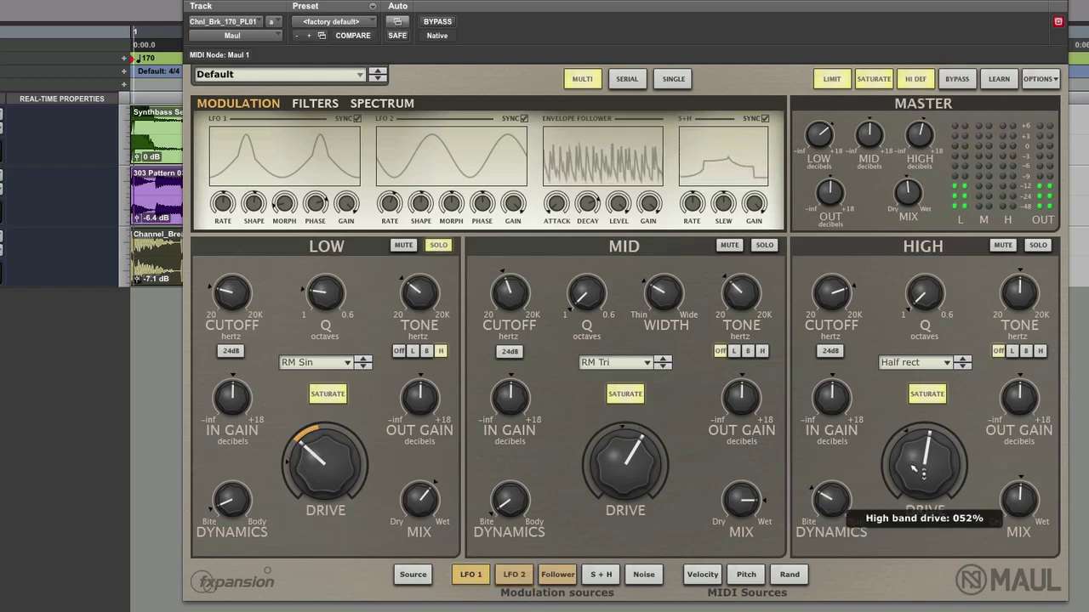
drag(919, 466, 923, 443)
mouse_move(627, 467)
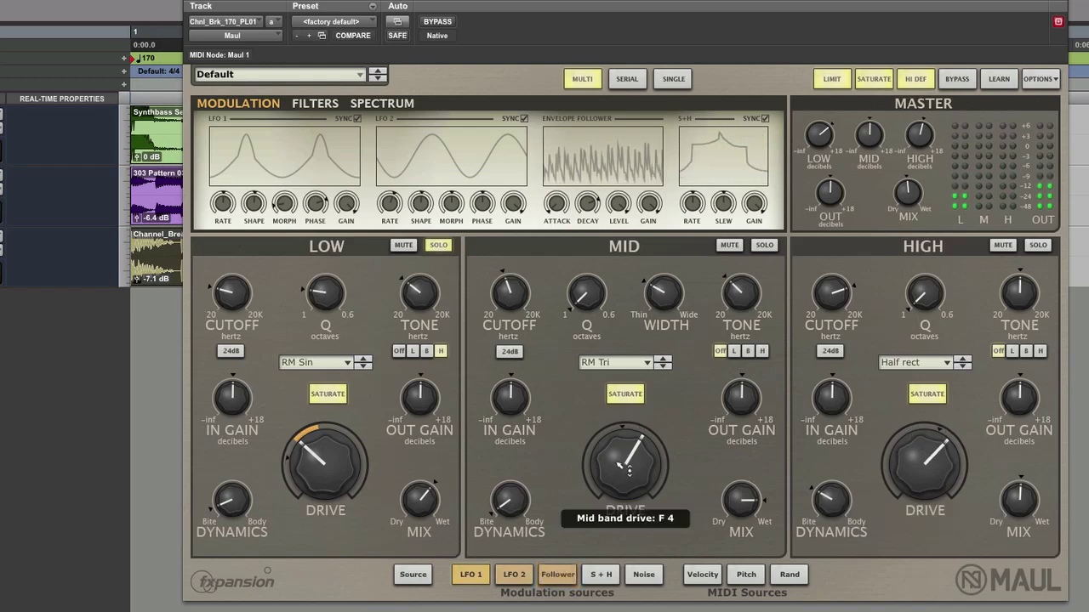
click(412, 574)
mouse_move(625, 515)
drag(625, 516, 628, 461)
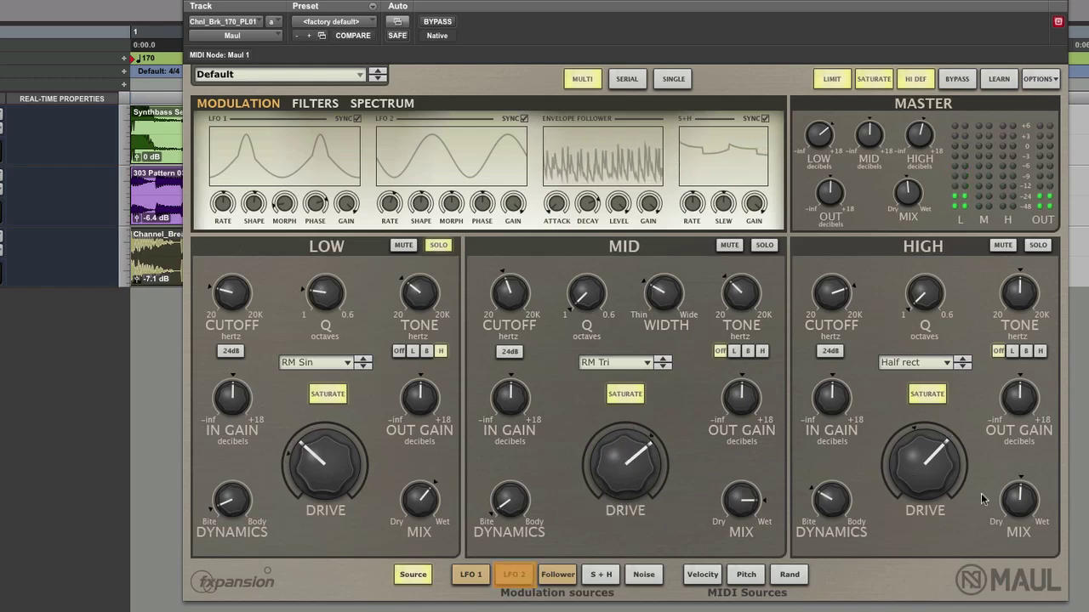
- Set master mix fully wet, high drive around 70%, high tone 1.91 kHz, and adjust high mix
drag(926, 207, 936, 103)
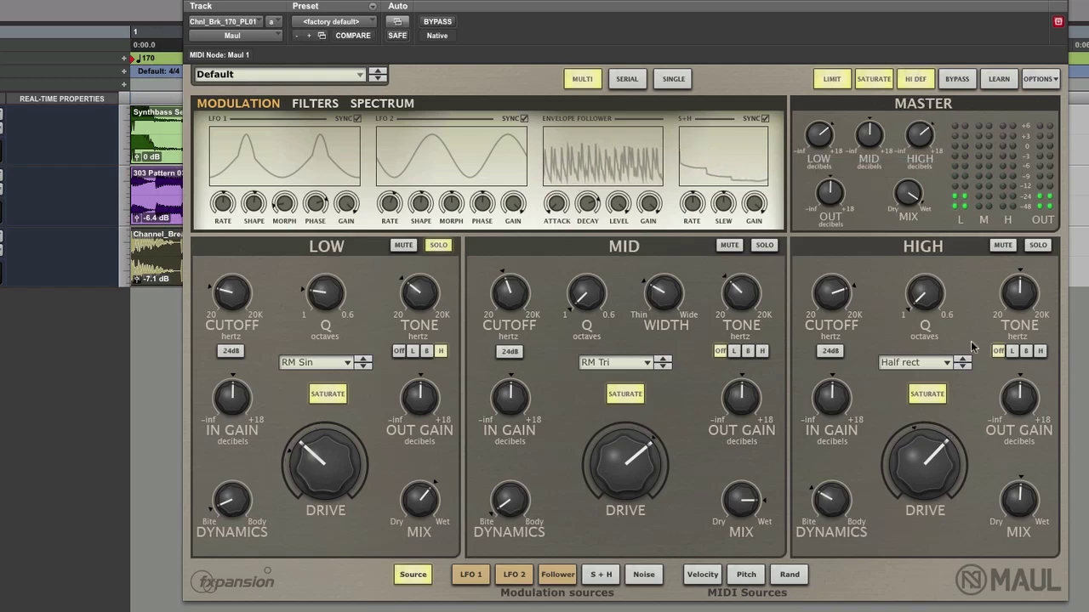
drag(927, 449, 927, 449)
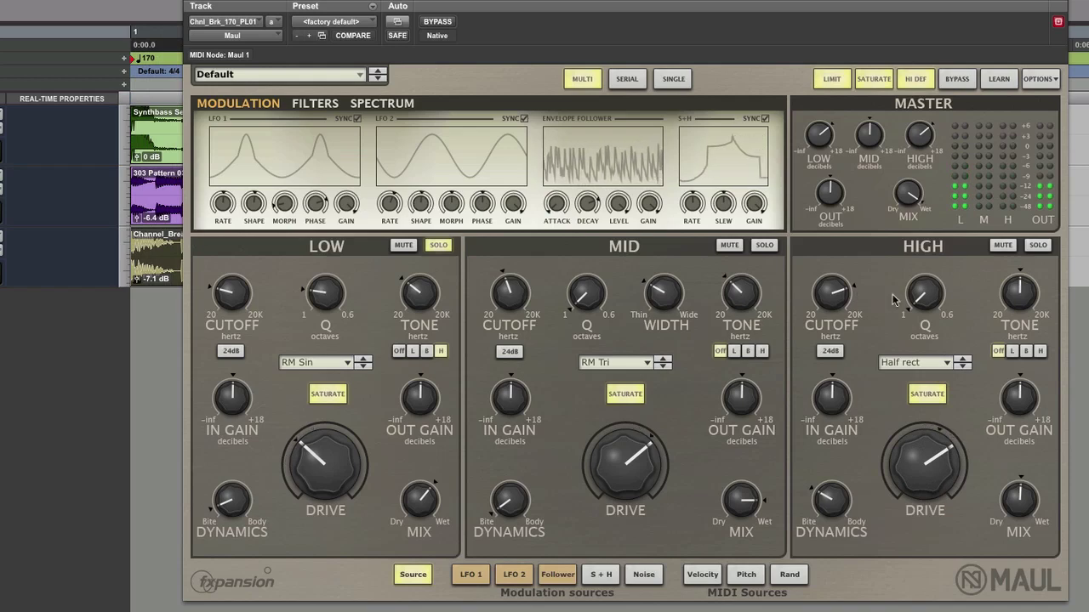
drag(1017, 305, 1023, 266)
drag(1020, 483, 1028, 451)
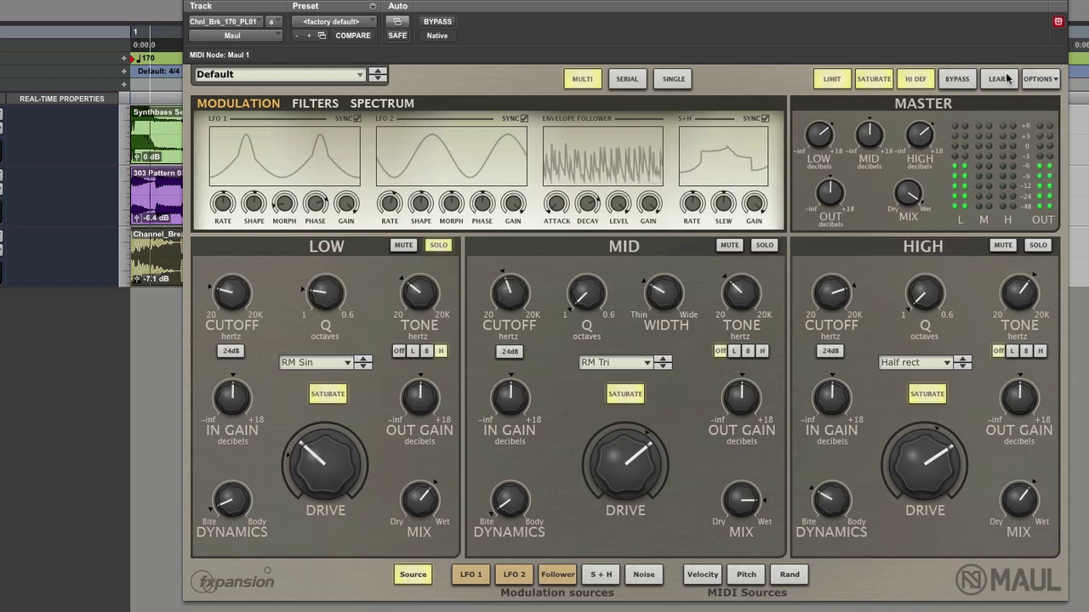
- Set the master mix to about 64%, comparing against bypass
click(957, 79)
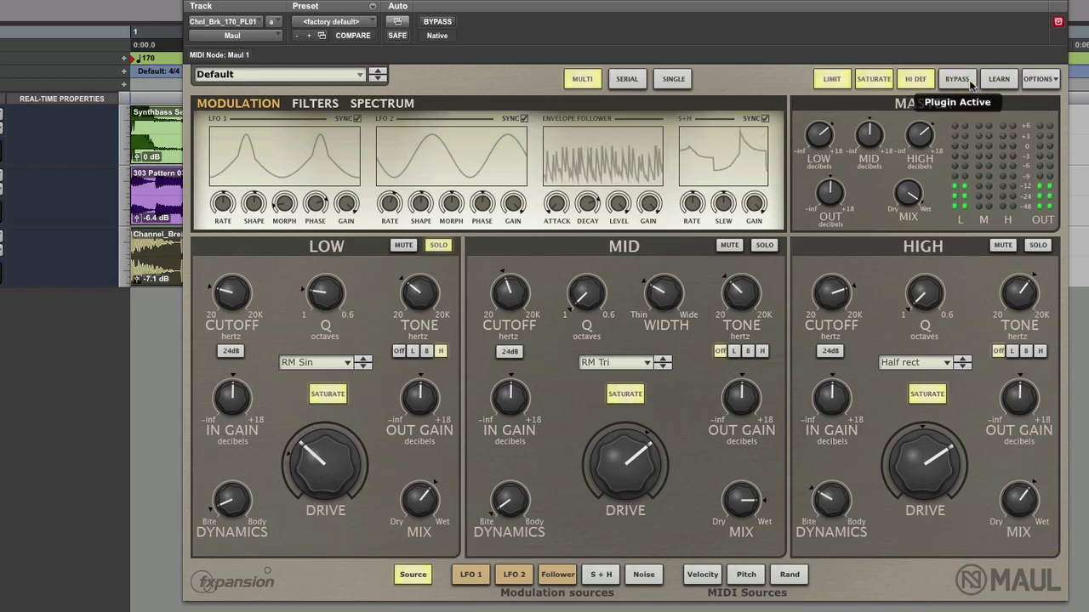
drag(908, 194, 890, 289)
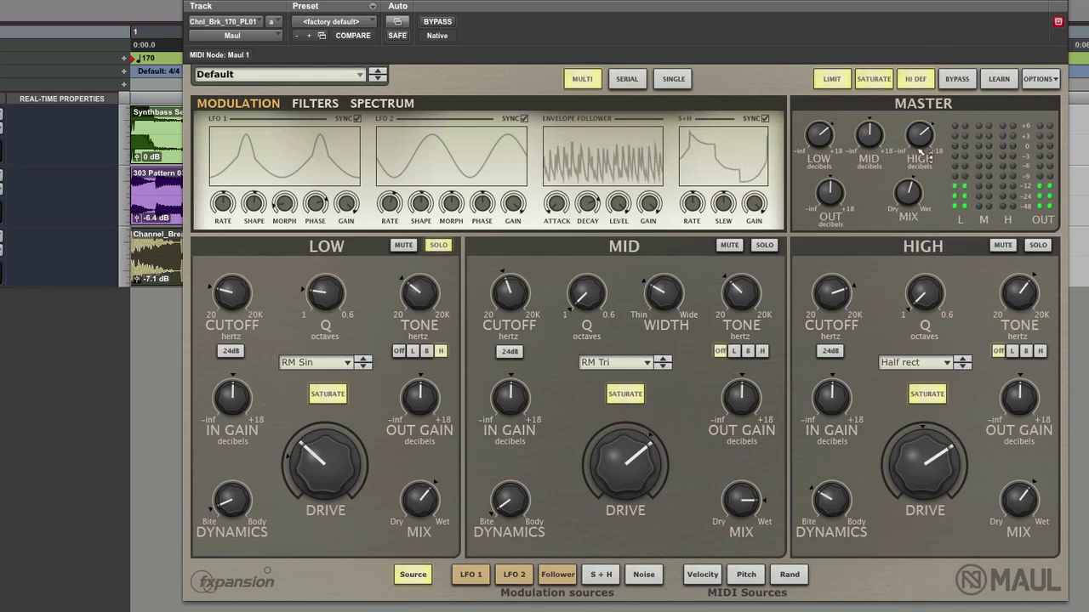
click(956, 81)
drag(910, 189, 879, 189)
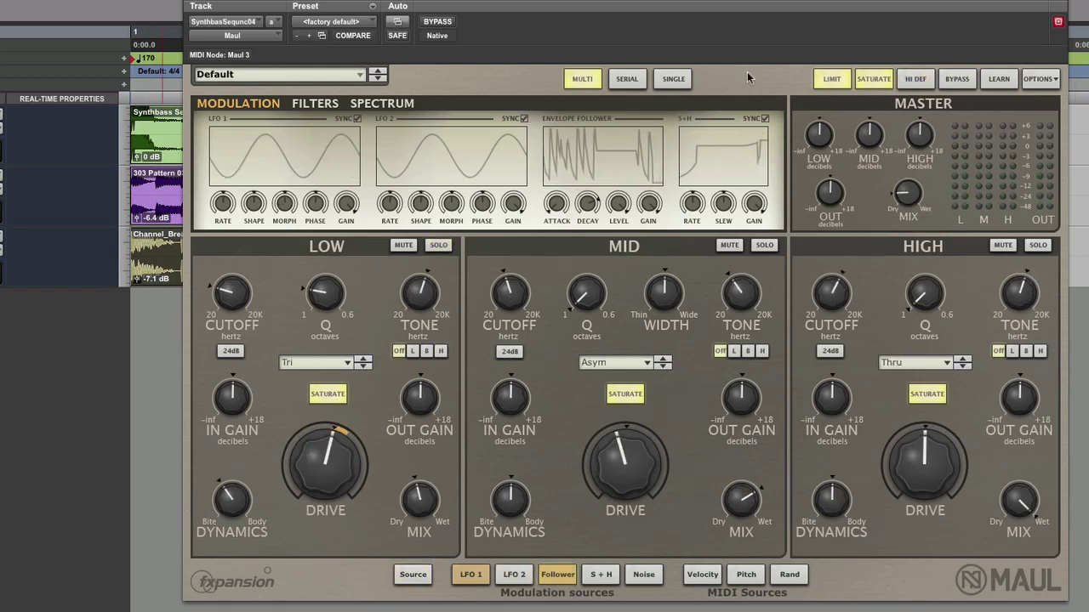
- Re-enable Maul and set low band drive to about 46% and mid drive to about 34%
click(958, 79)
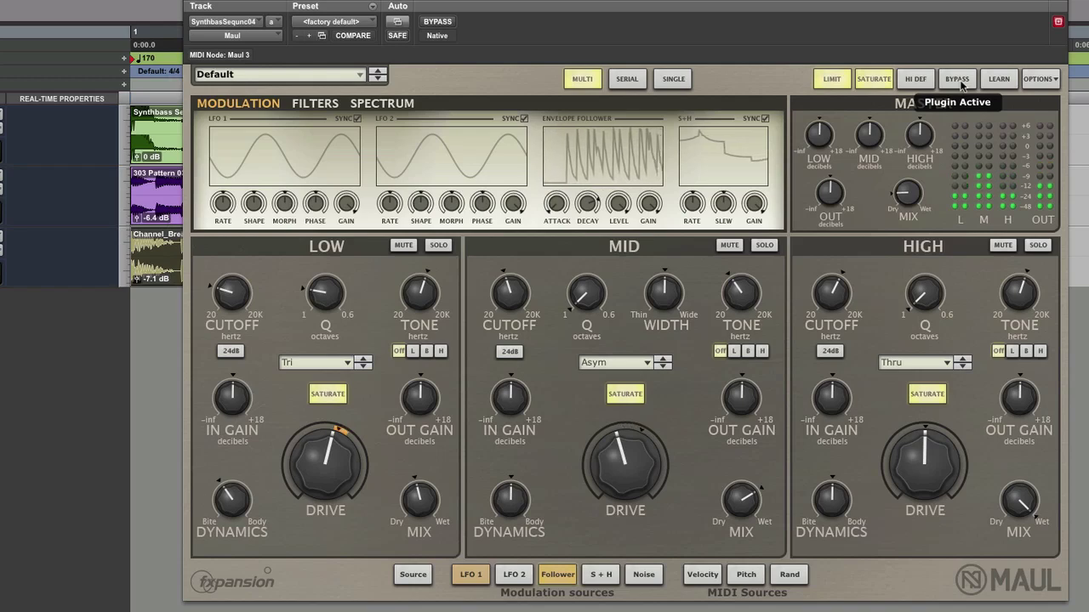
mouse_move(331, 482)
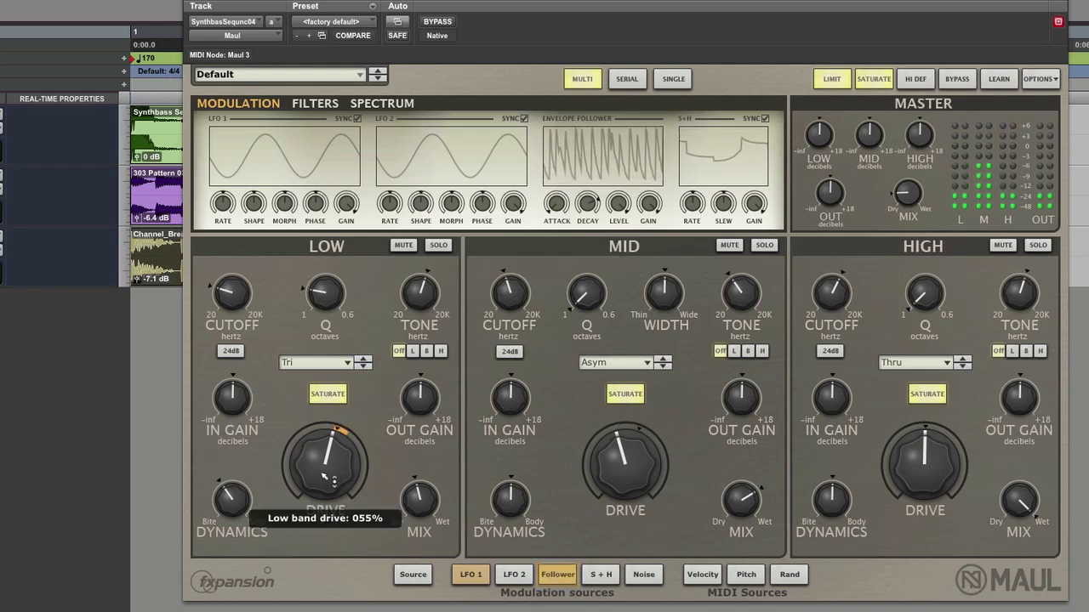
drag(325, 478, 320, 500)
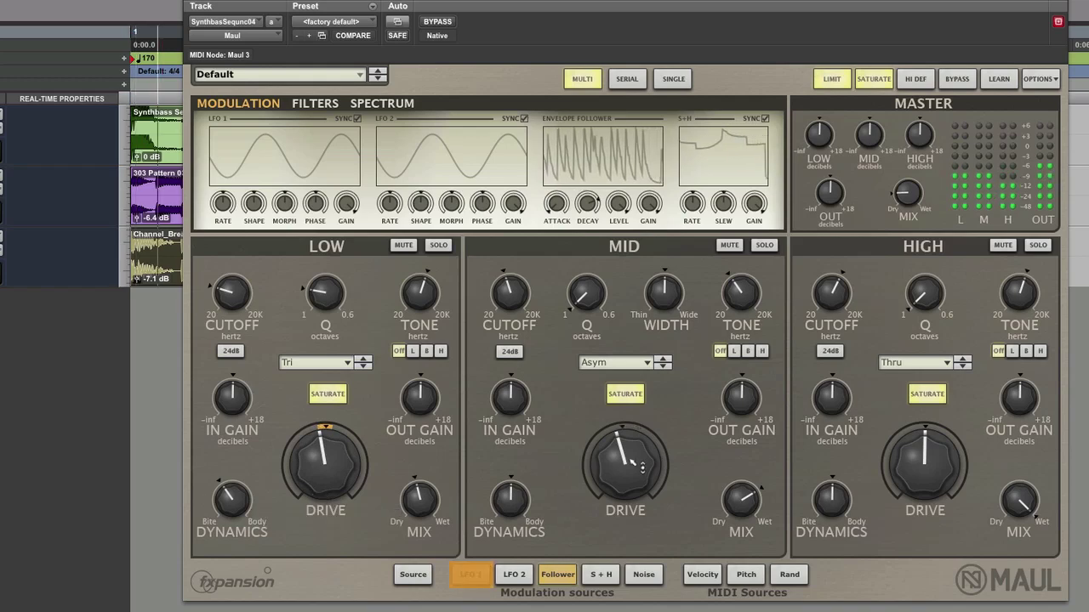
mouse_move(639, 478)
mouse_move(639, 479)
mouse_down()
mouse_move(635, 500)
mouse_move(633, 483)
mouse_up()
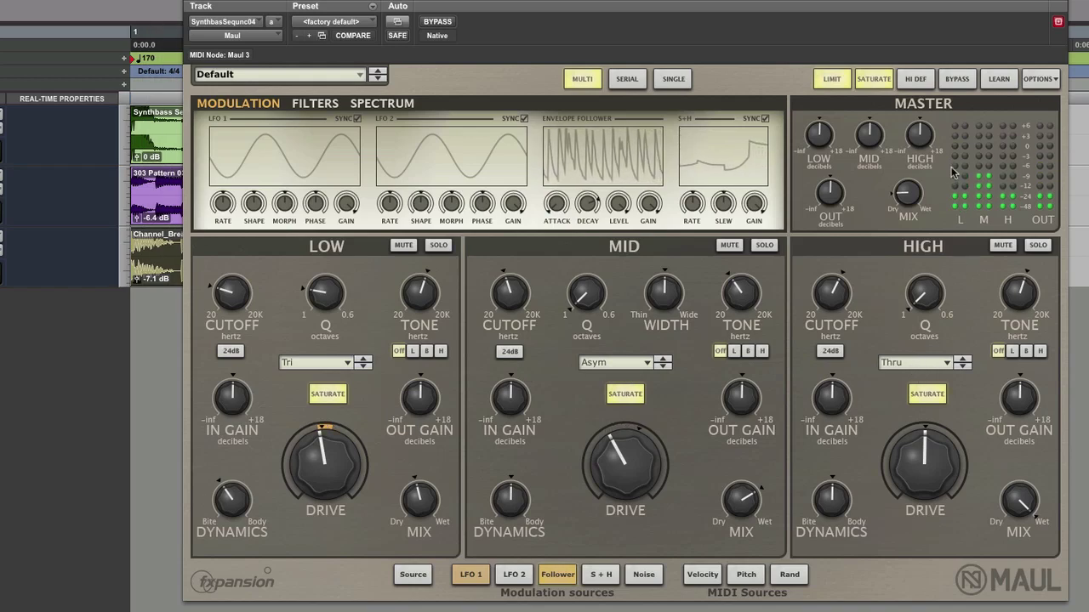
- Boost the master low output to 4.74 dB and set the master mix to 73%
drag(838, 132, 817, 111)
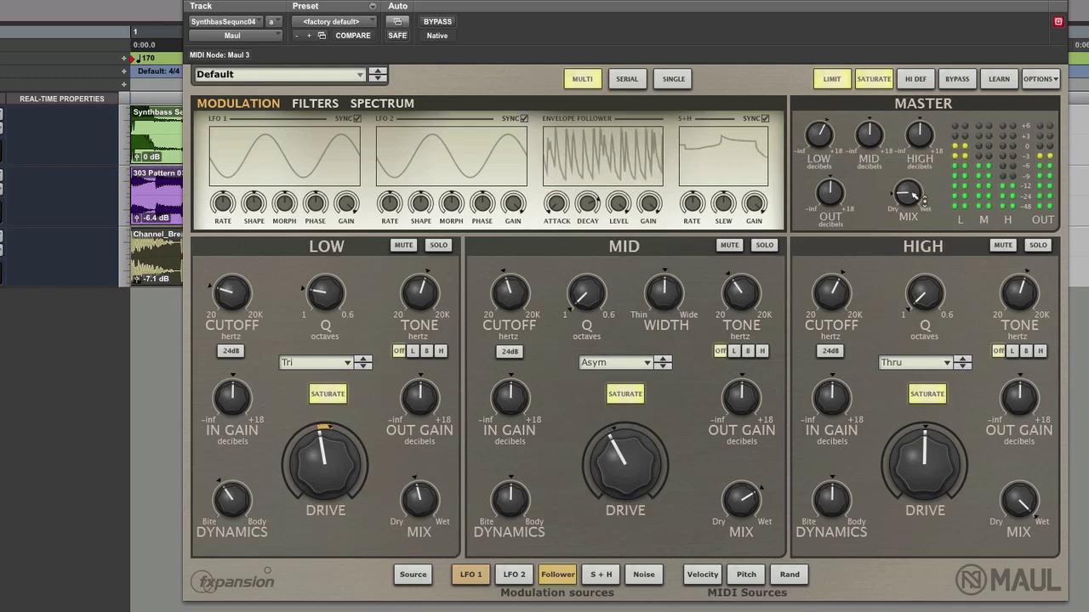
mouse_move(908, 192)
drag(919, 171, 909, 188)
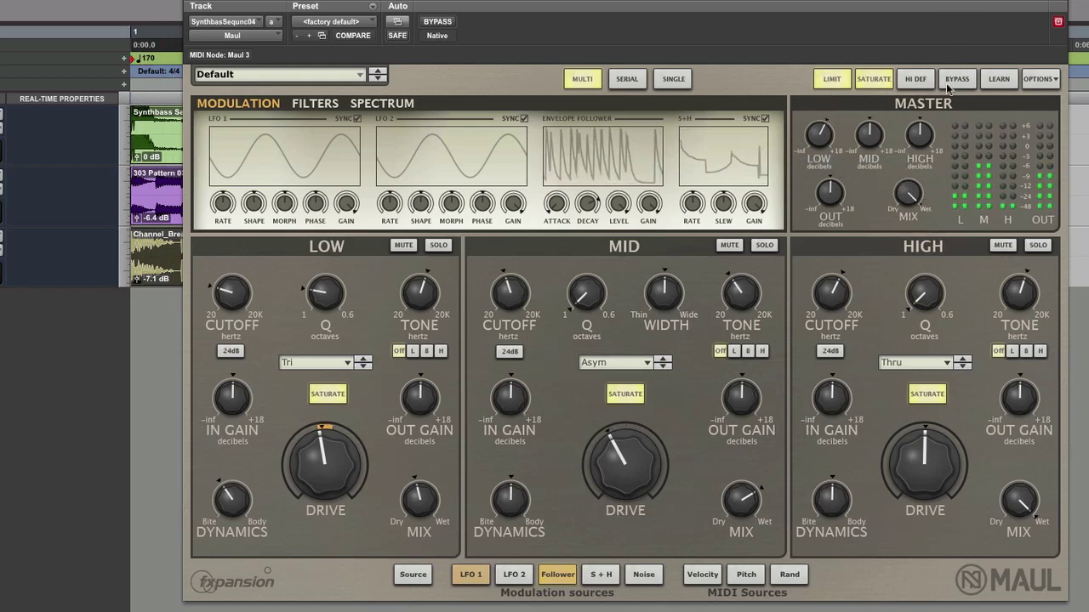
drag(909, 192, 894, 377)
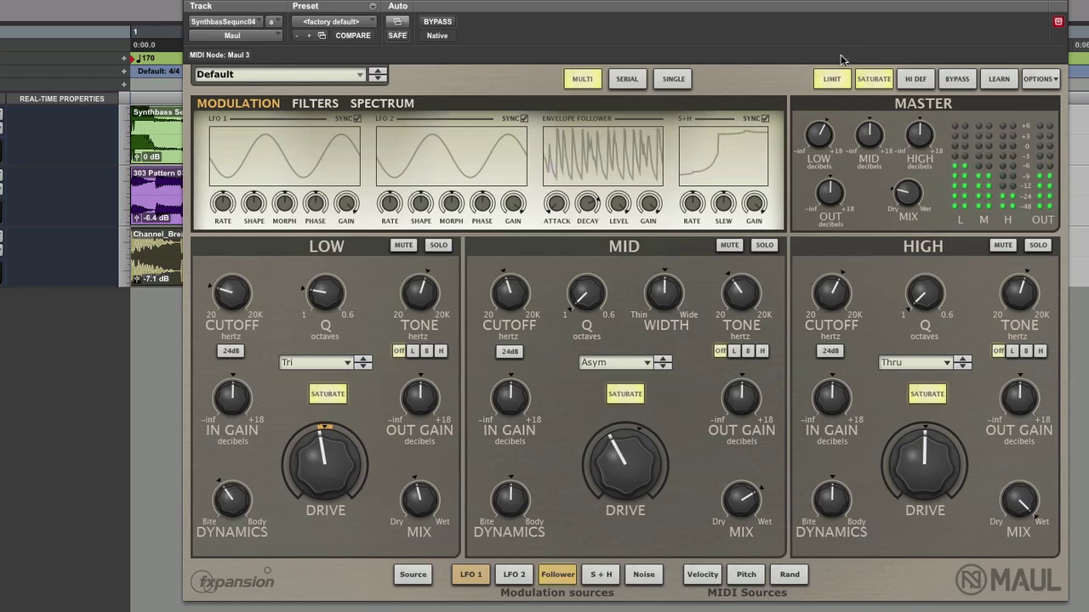
- Try a lower Master High output, restore it, and switch HI DEF processing off
mouse_move(934, 141)
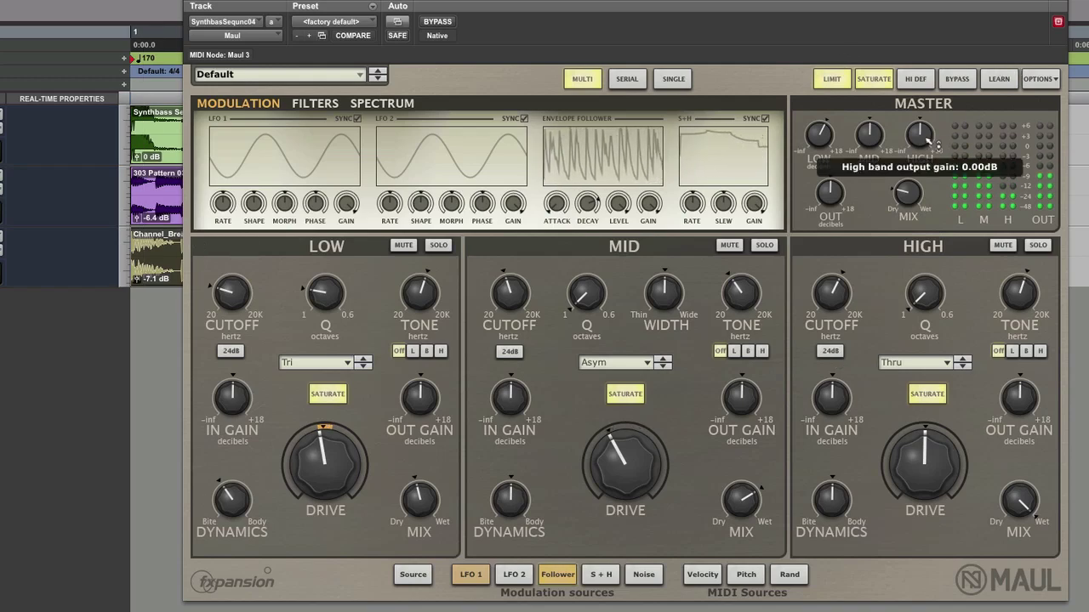
mouse_move(934, 141)
mouse_down()
mouse_move(934, 155)
mouse_move(934, 141)
mouse_up()
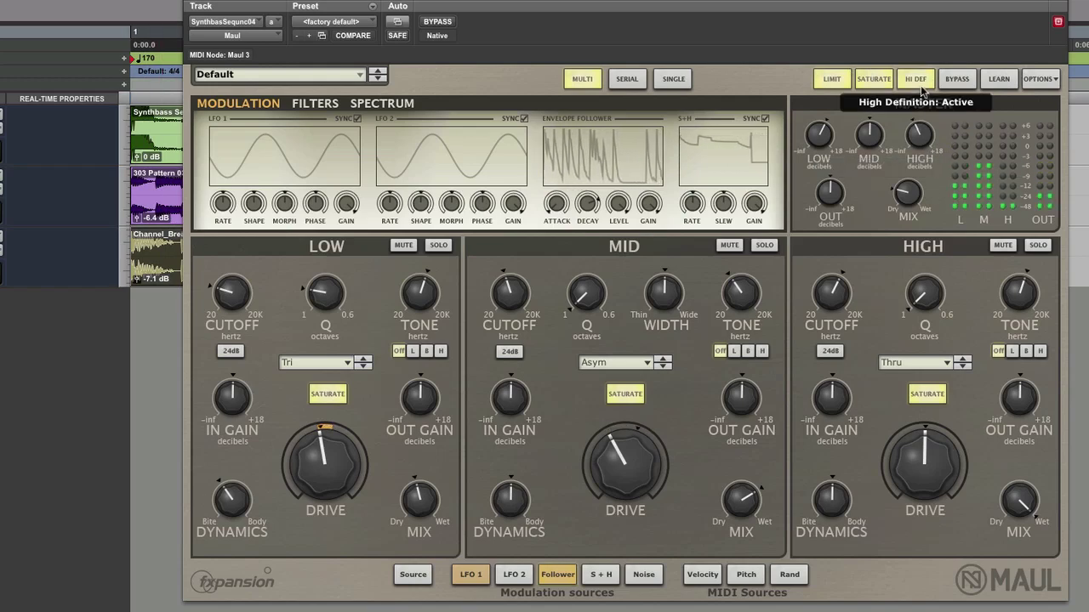
click(918, 84)
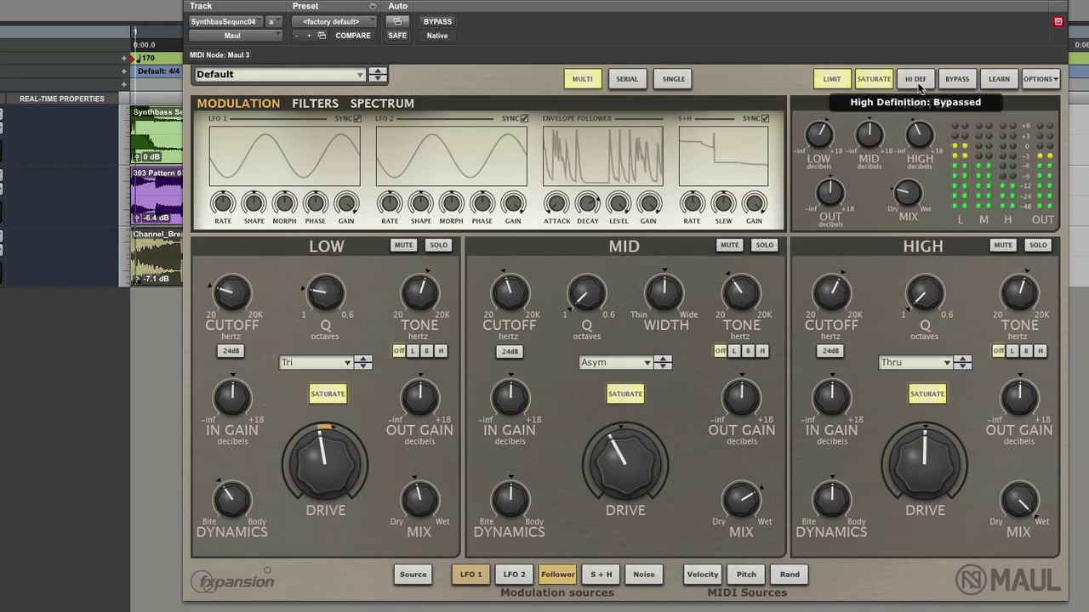
- Bypass Maul to hear the dry synth bass, then re-enable the effect
click(957, 82)
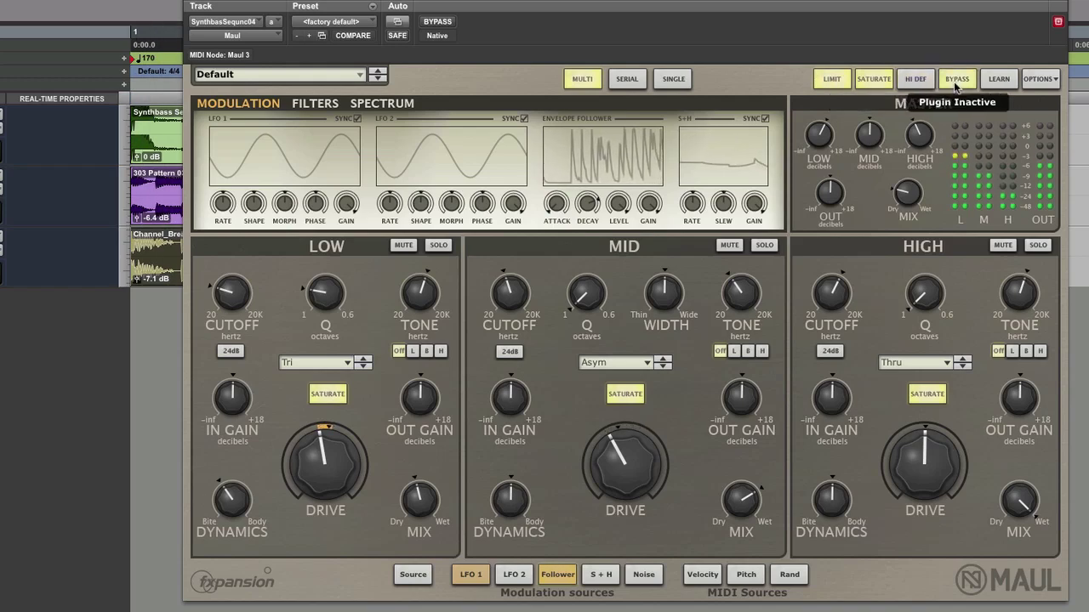
mouse_move(924, 201)
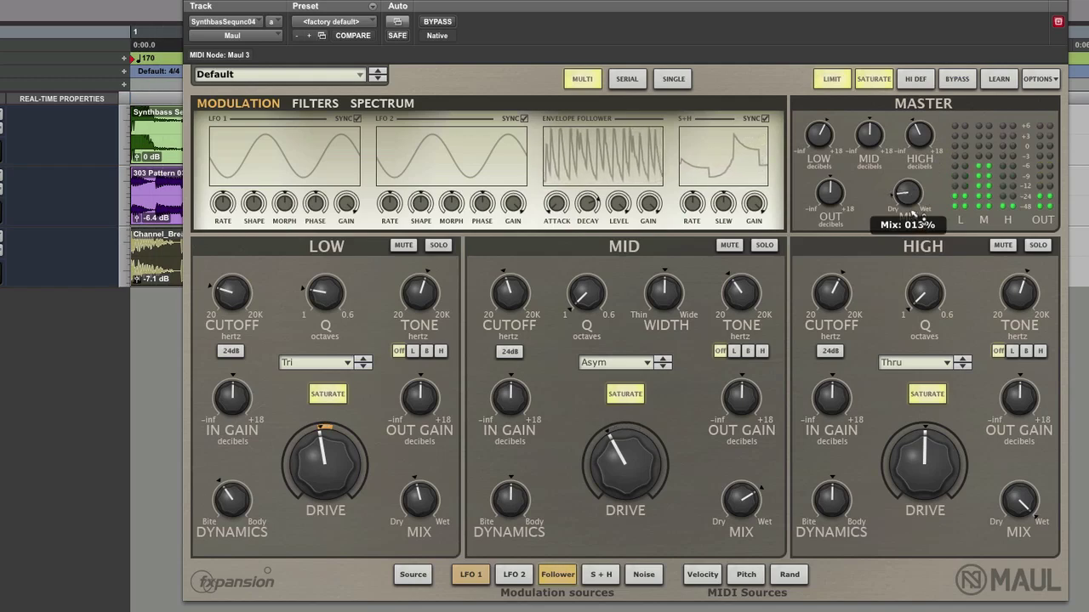
click(954, 85)
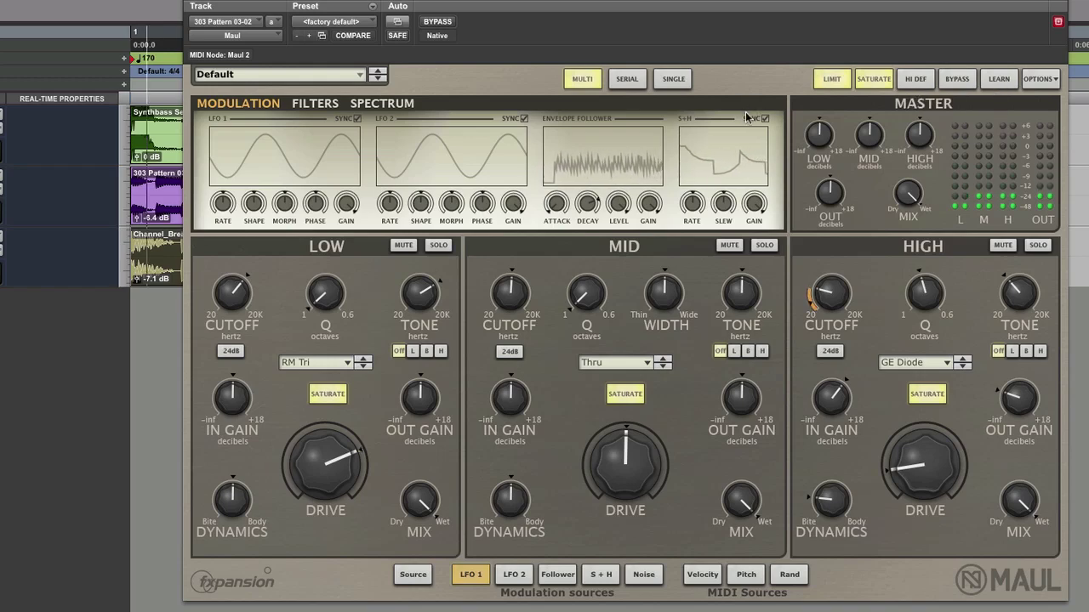
- Re-enable Maul, route LFO 1 to Low Drive with deeper modulation, then lower Low Drive
click(955, 82)
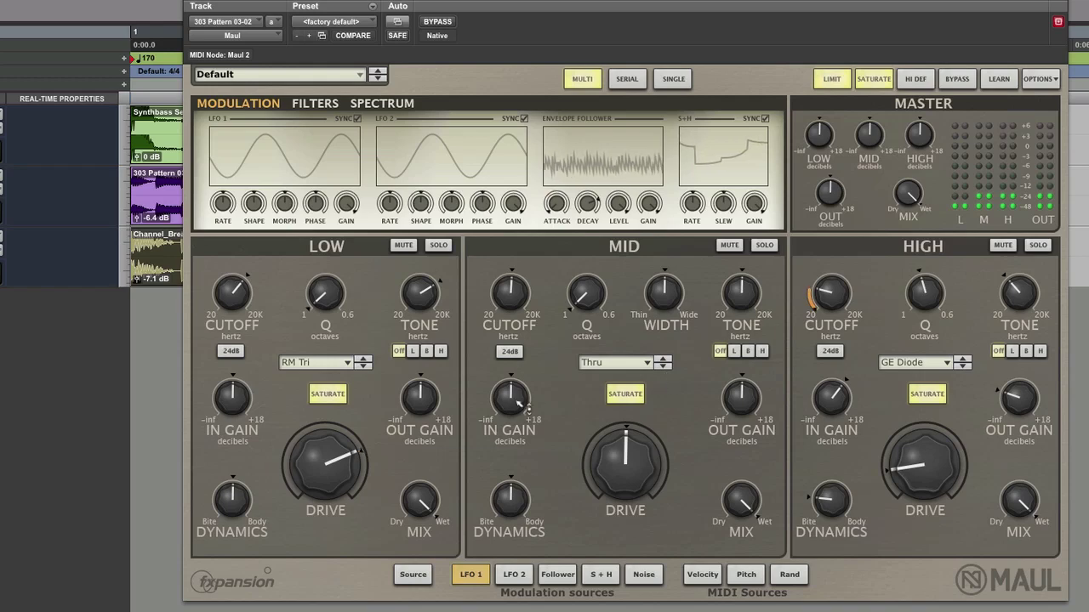
drag(471, 574, 344, 462)
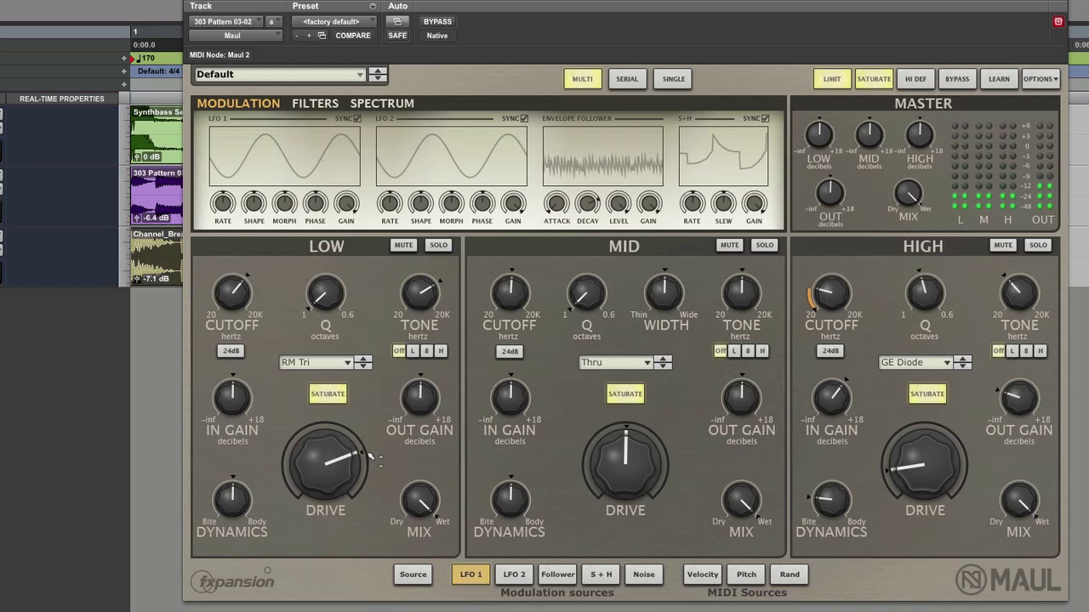
mouse_move(374, 460)
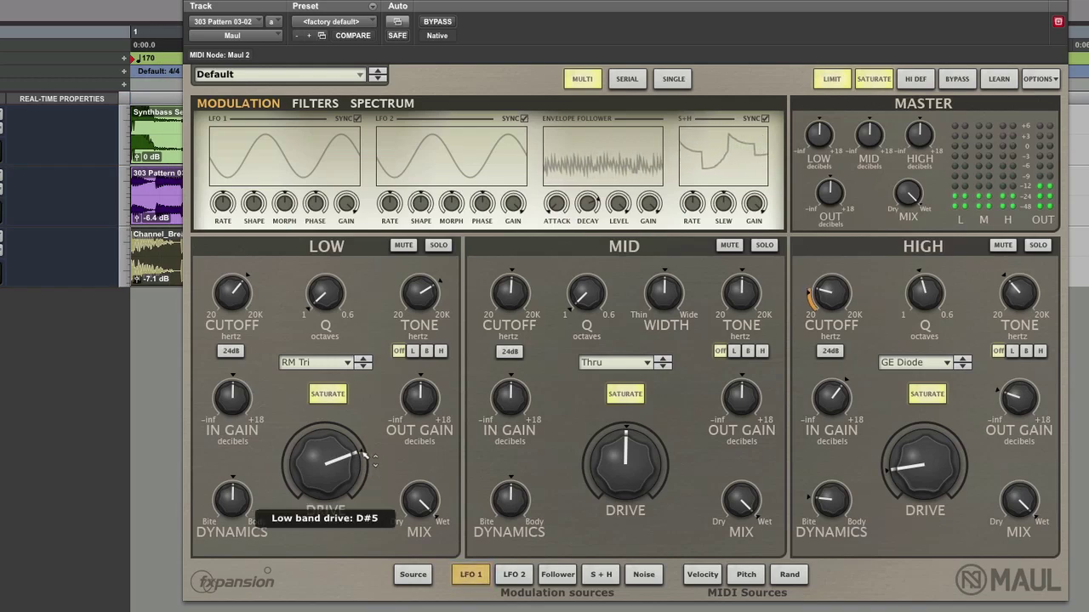
drag(374, 460, 365, 439)
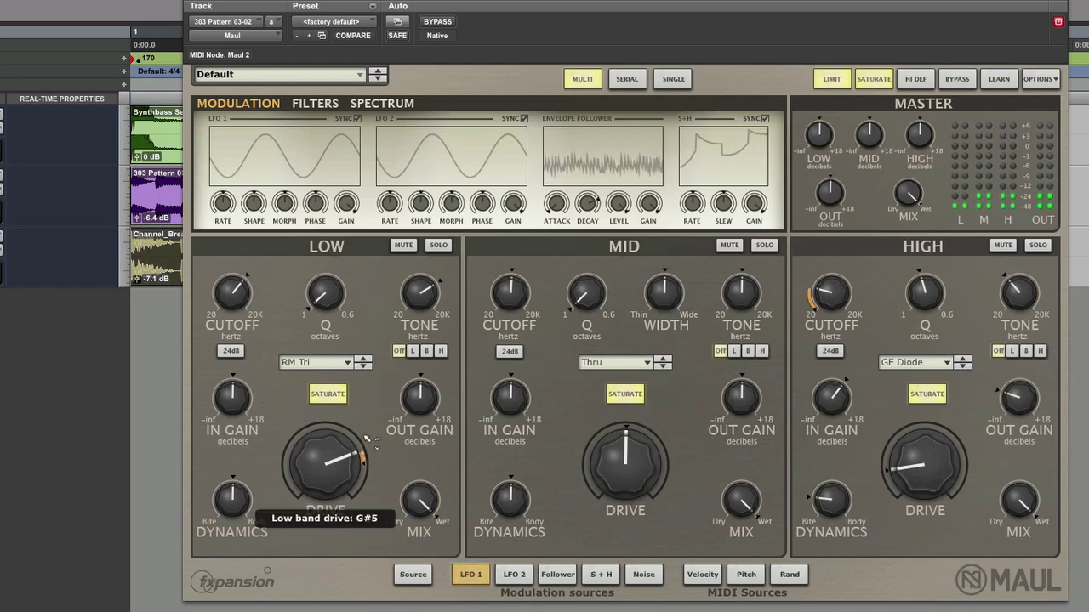
right_click(474, 570)
click(503, 572)
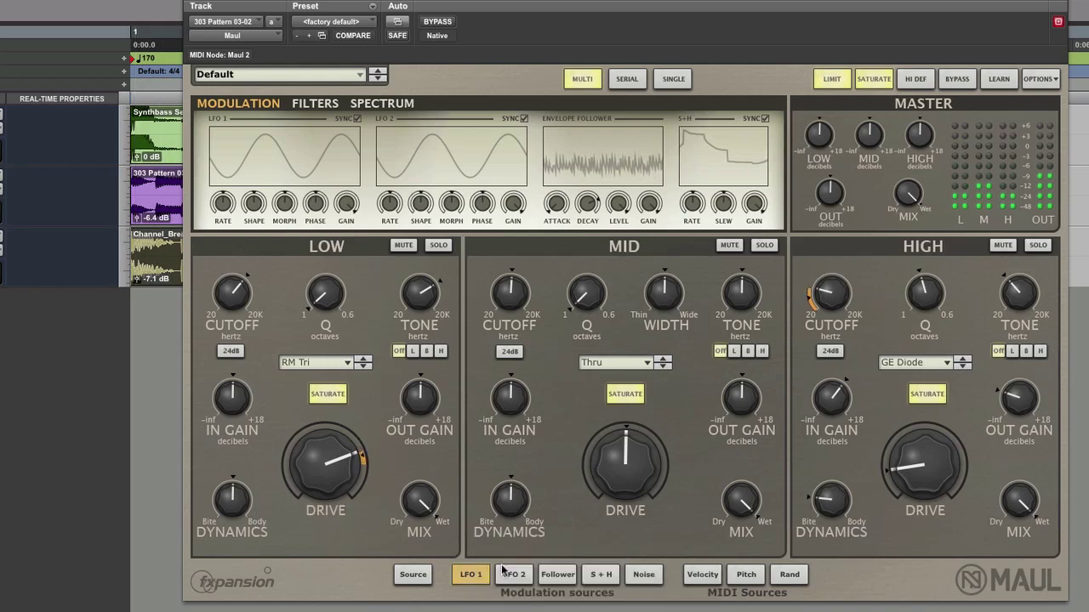
drag(338, 503, 330, 502)
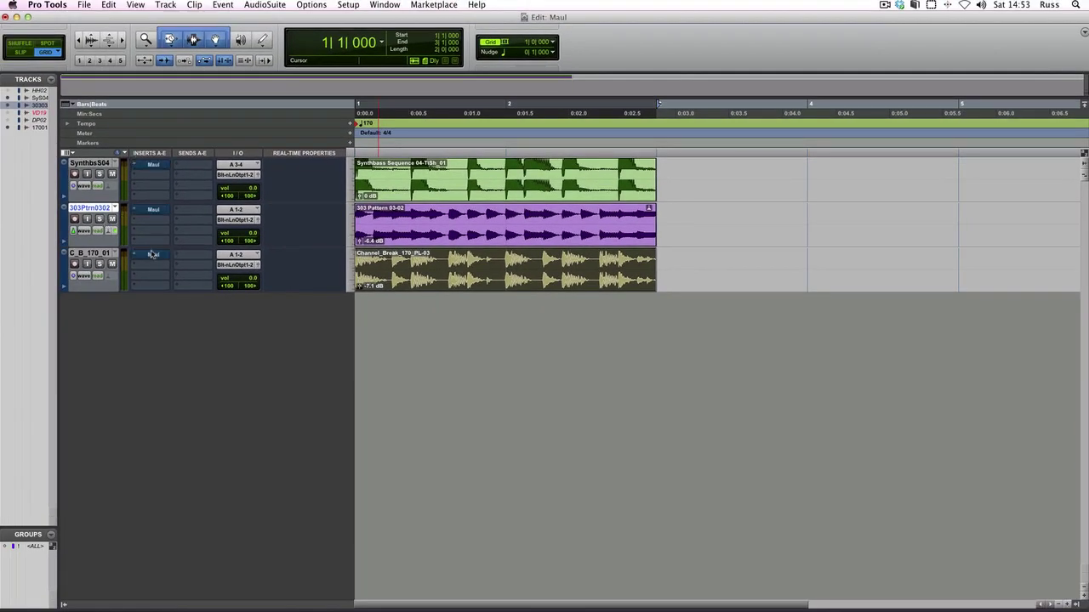
- Play all three tracks, toggling their Maul inserts between bypass and active three times, ending active
key(space)
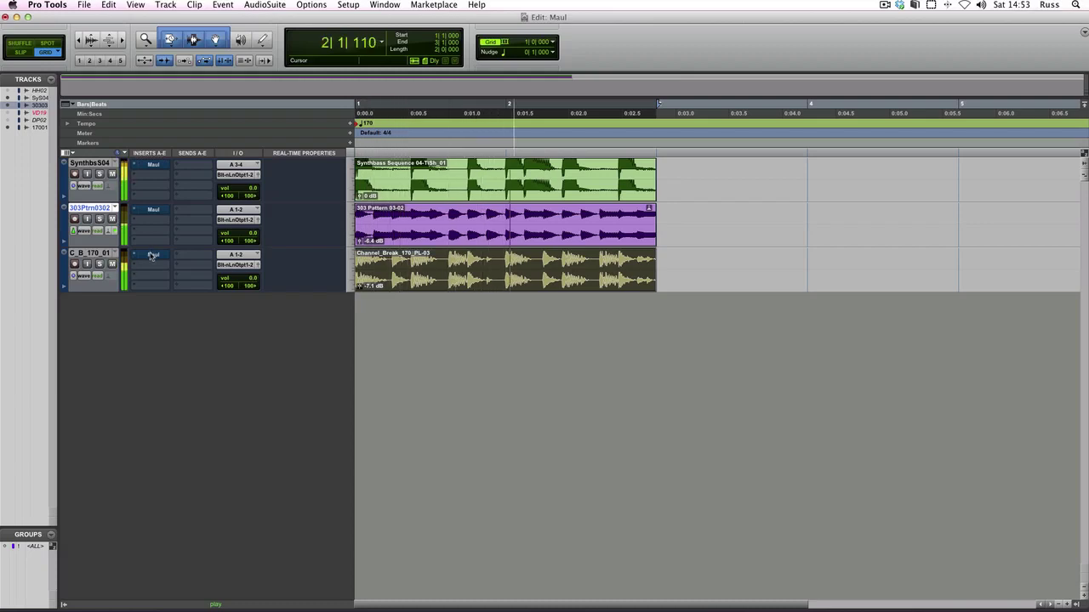
alt+super+click(151, 259)
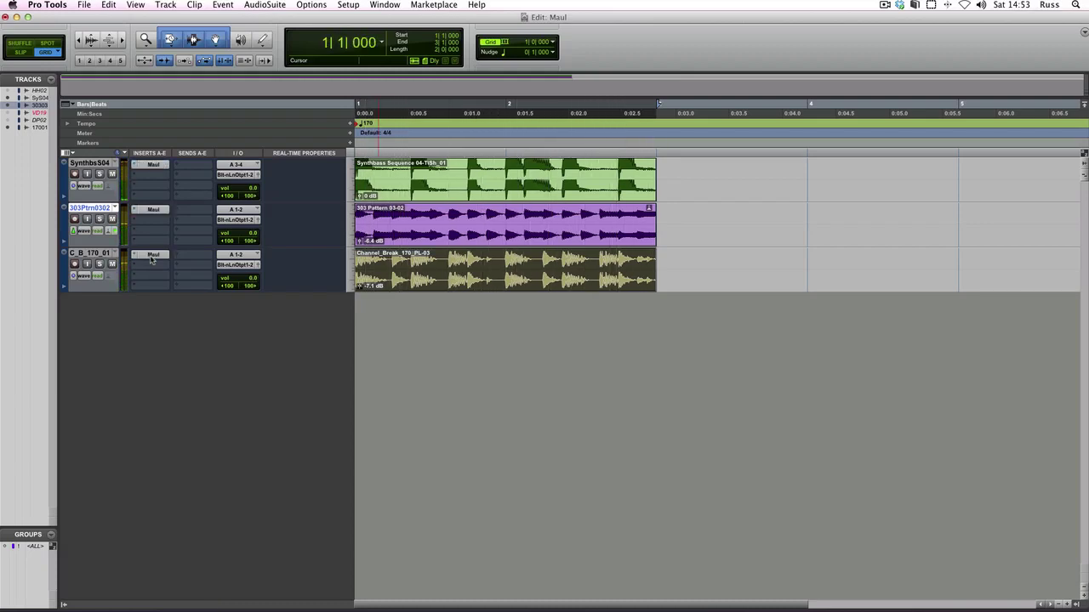
key(space)
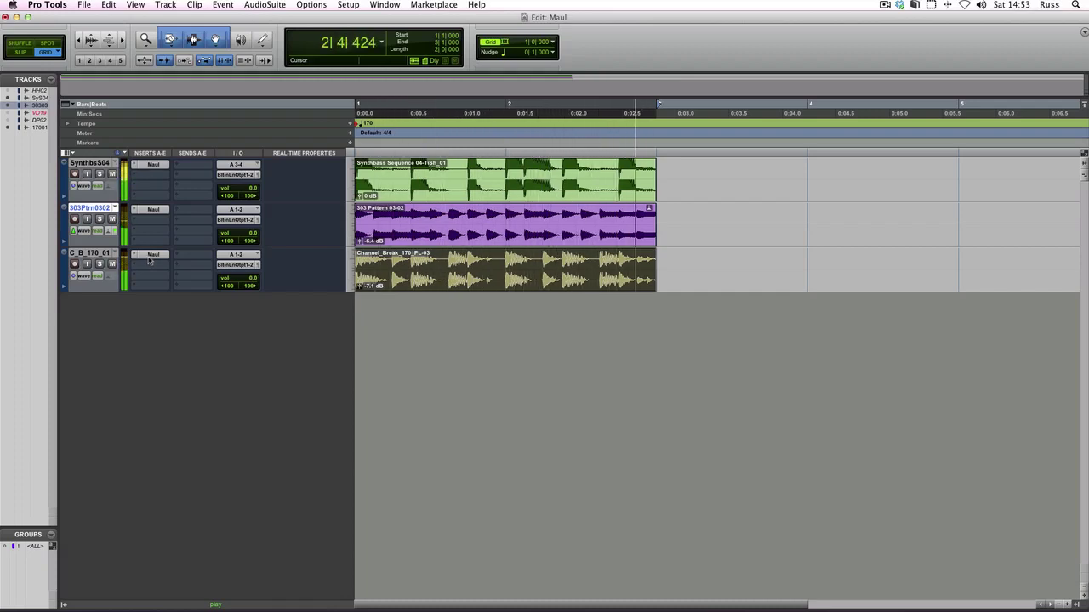
alt+super+click(149, 259)
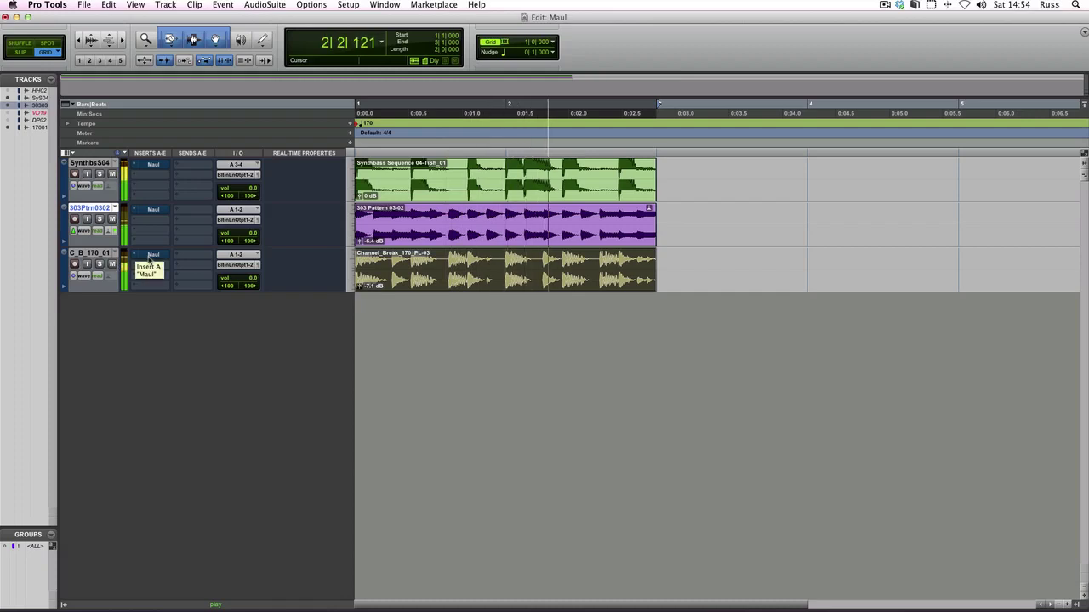
alt+super+click(149, 259)
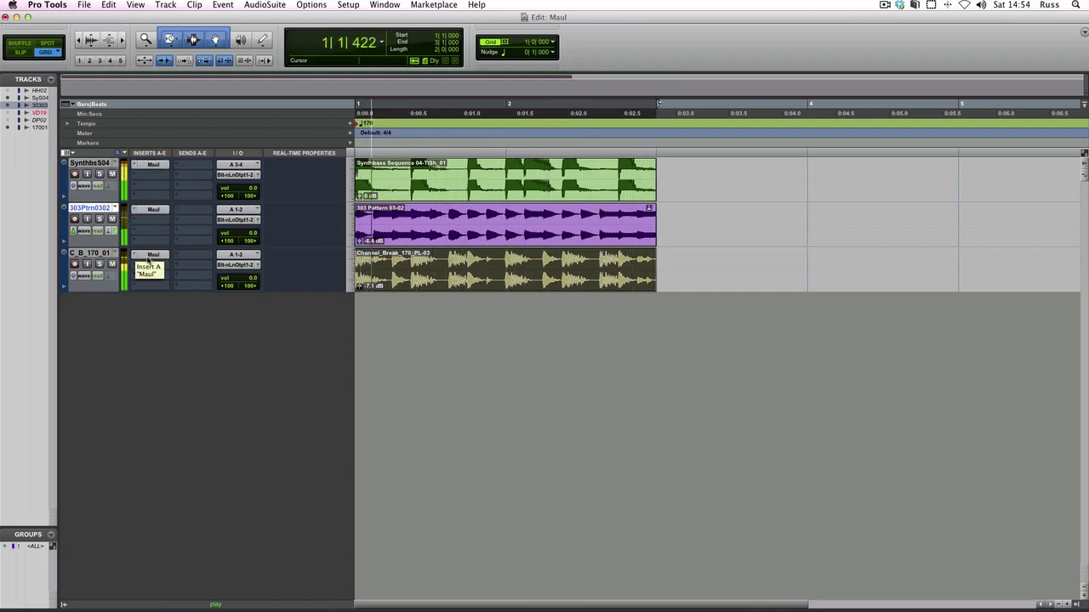
alt+super+click(149, 259)
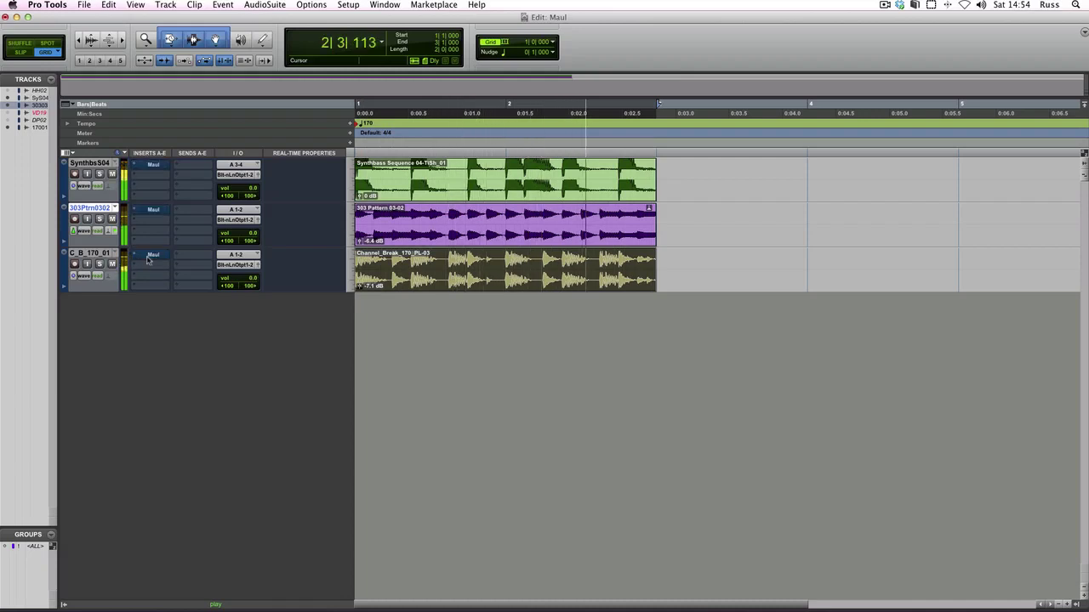
alt+super+click(149, 261)
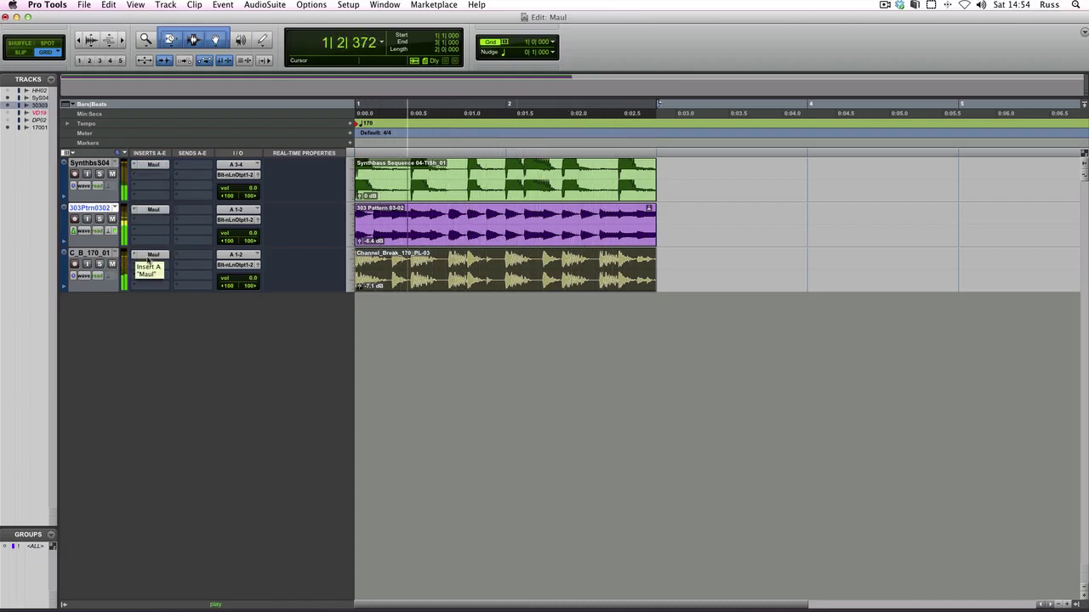
alt+super+click(149, 261)
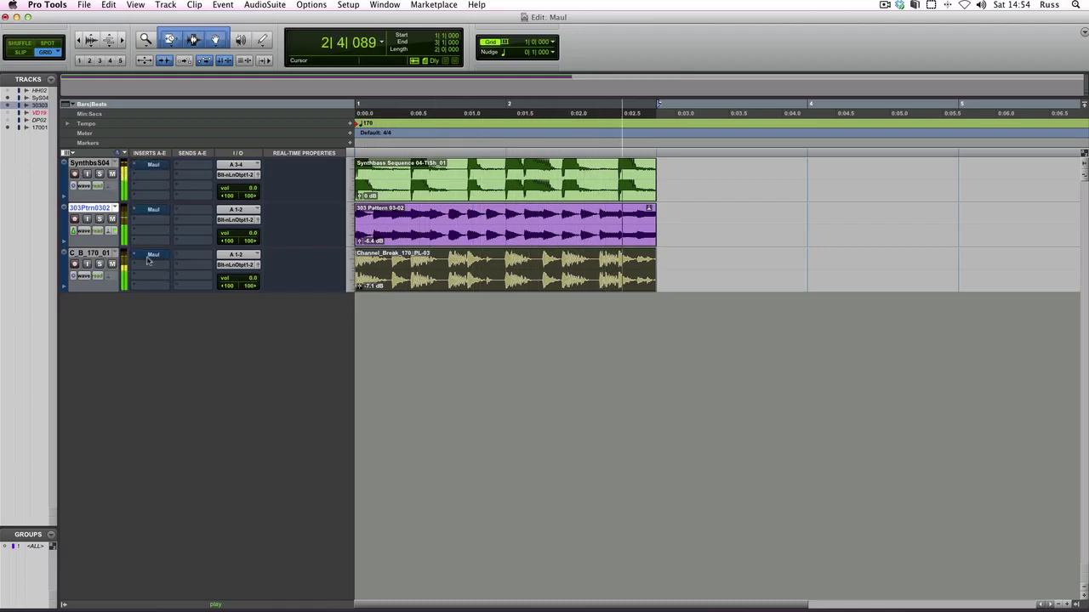
alt+super+click(148, 260)
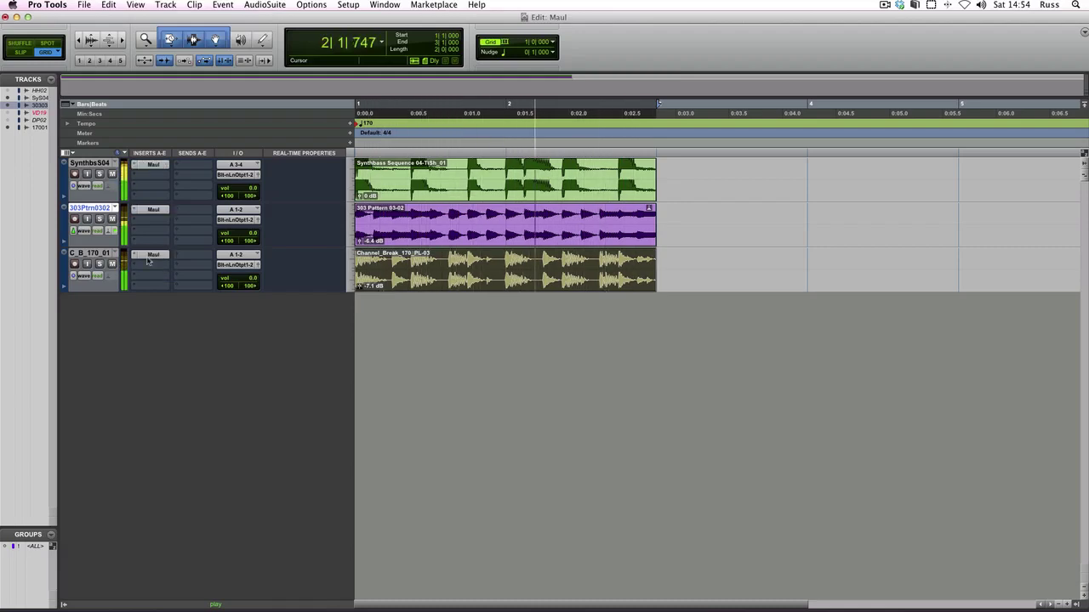
- Open the breakbeat's Maul, set Master Mix to 34%, compare against bypass, and stop playback
click(151, 255)
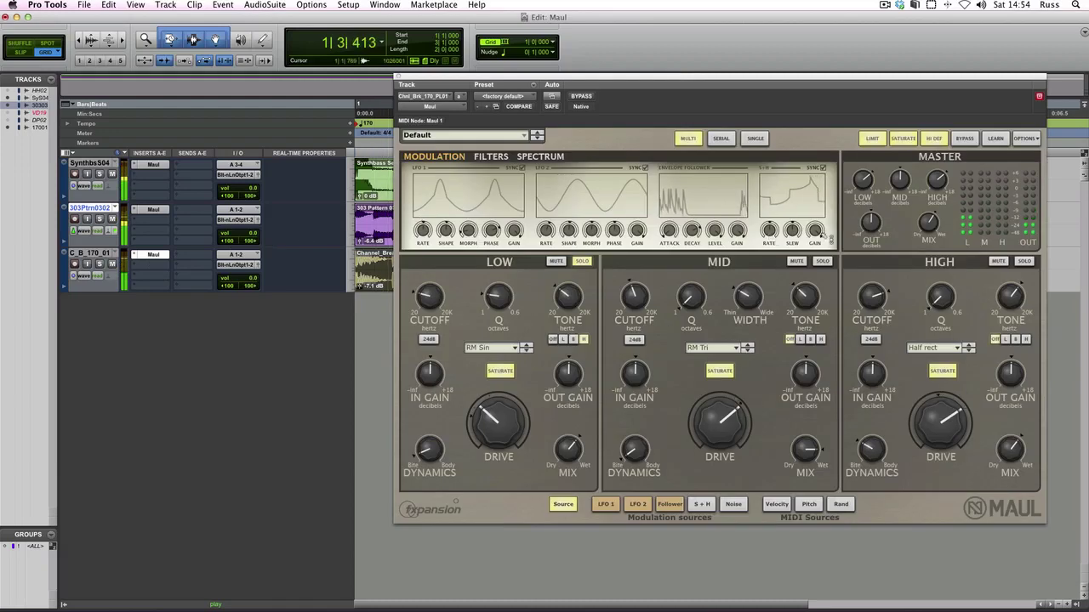
mouse_move(930, 234)
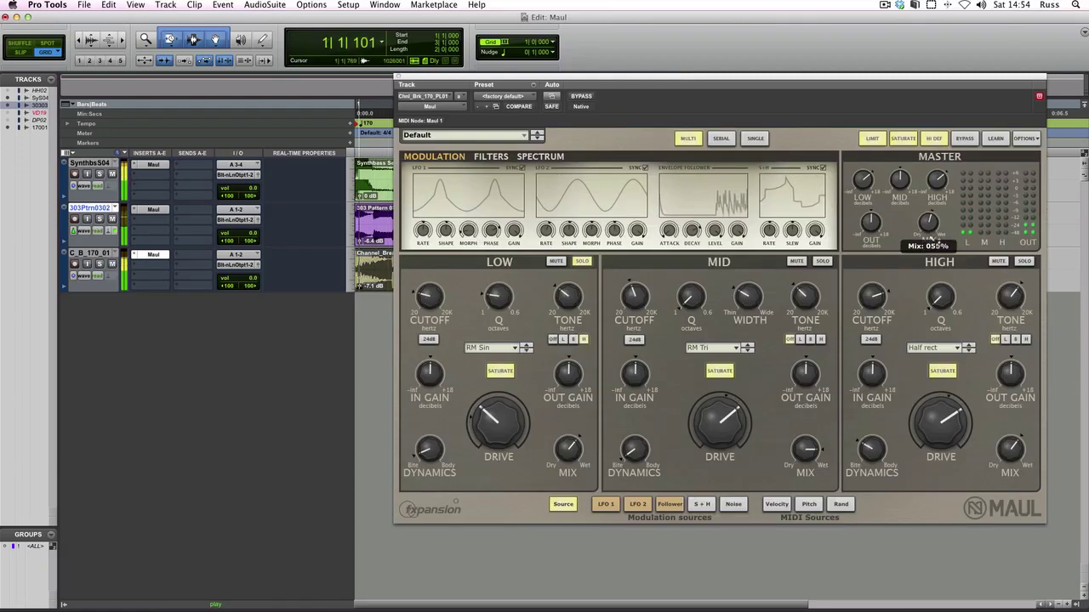
drag(930, 236, 938, 274)
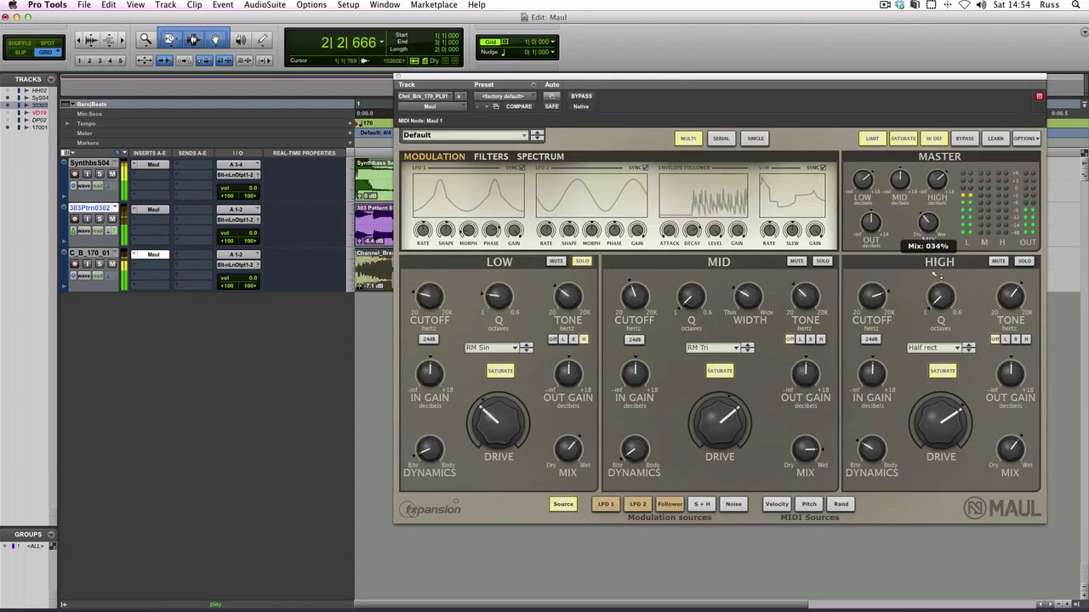
super+click(156, 258)
super+click(156, 259)
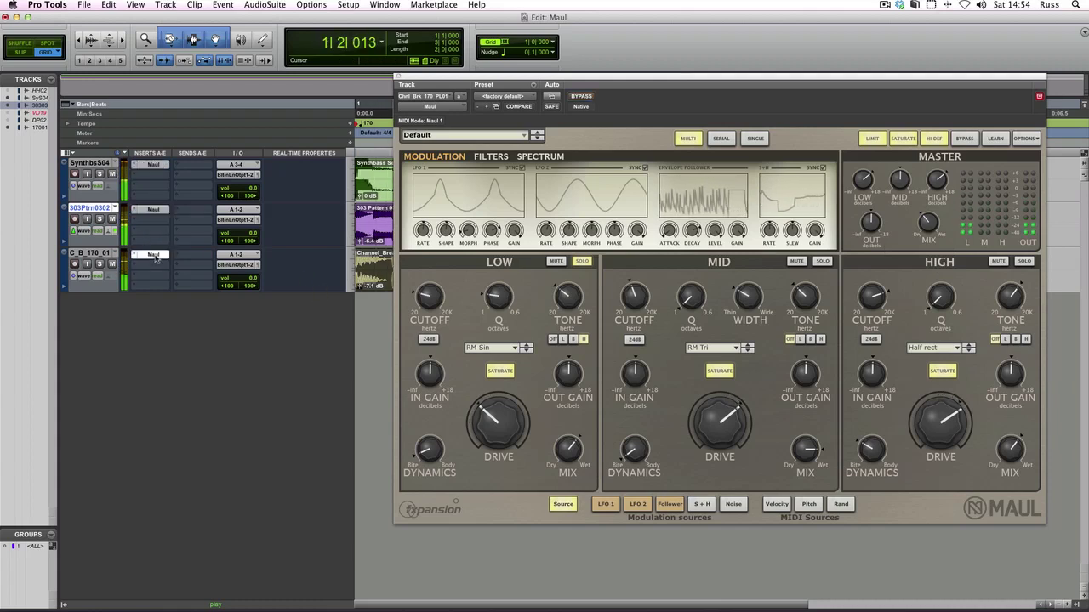
key(space)
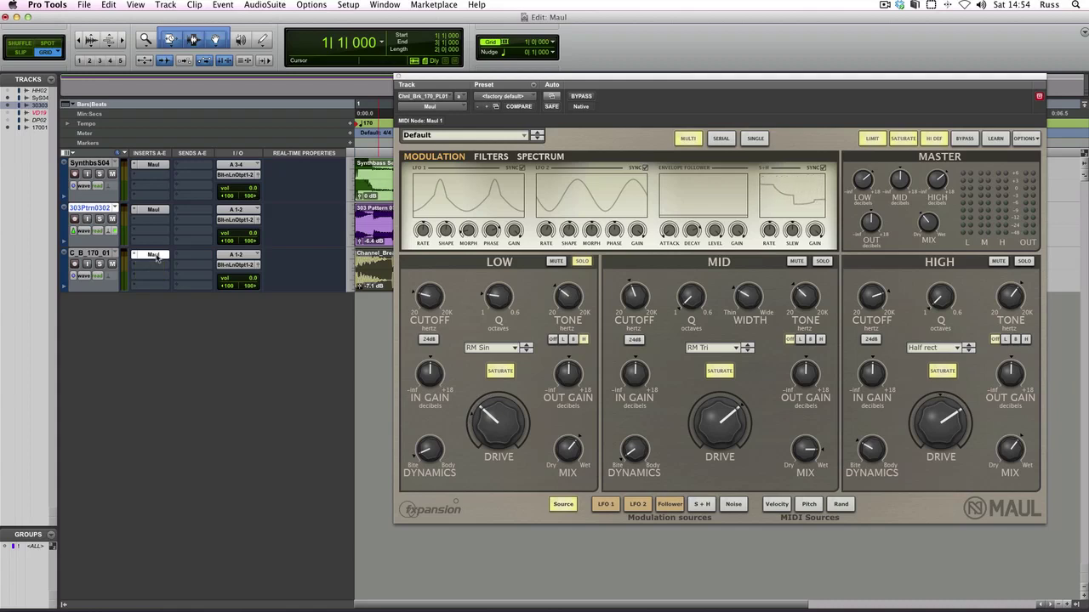
- On the Filters page, raise Low Cutoff to 2.00 kHz, set Mid Q 0.94 octaves, adjust Mid Cutoff
click(491, 156)
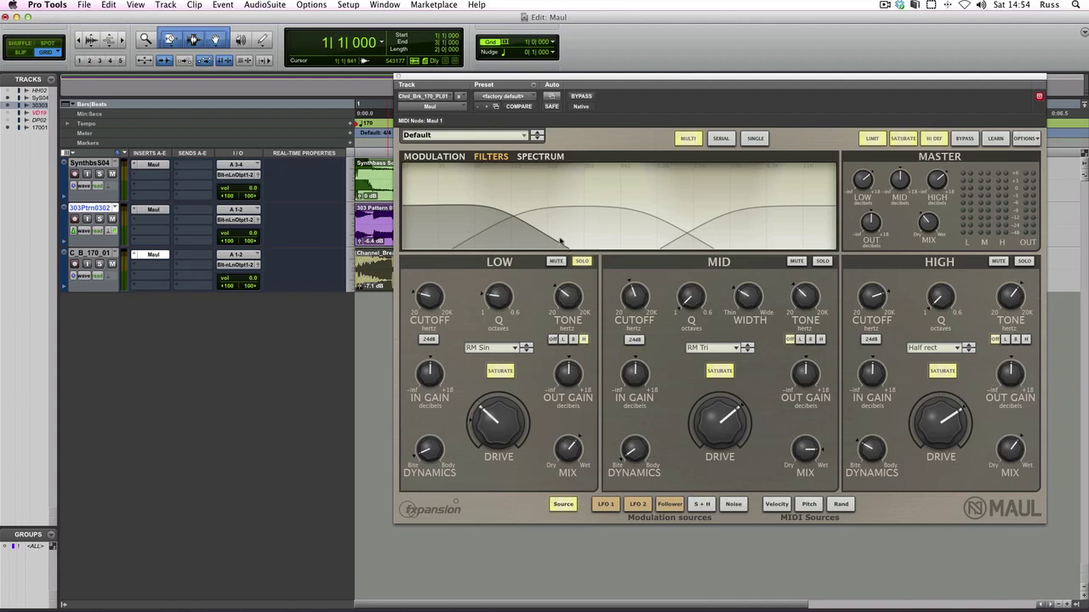
mouse_move(430, 296)
mouse_down()
mouse_move(430, 280)
mouse_move(429, 301)
mouse_up()
key(space)
drag(428, 298, 482, 310)
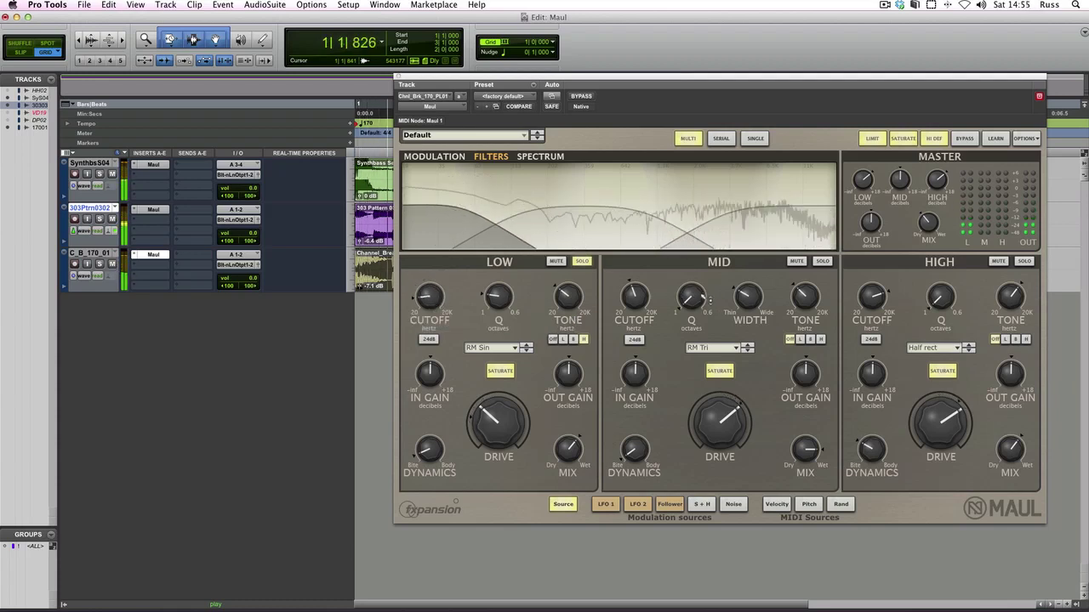
mouse_move(660, 298)
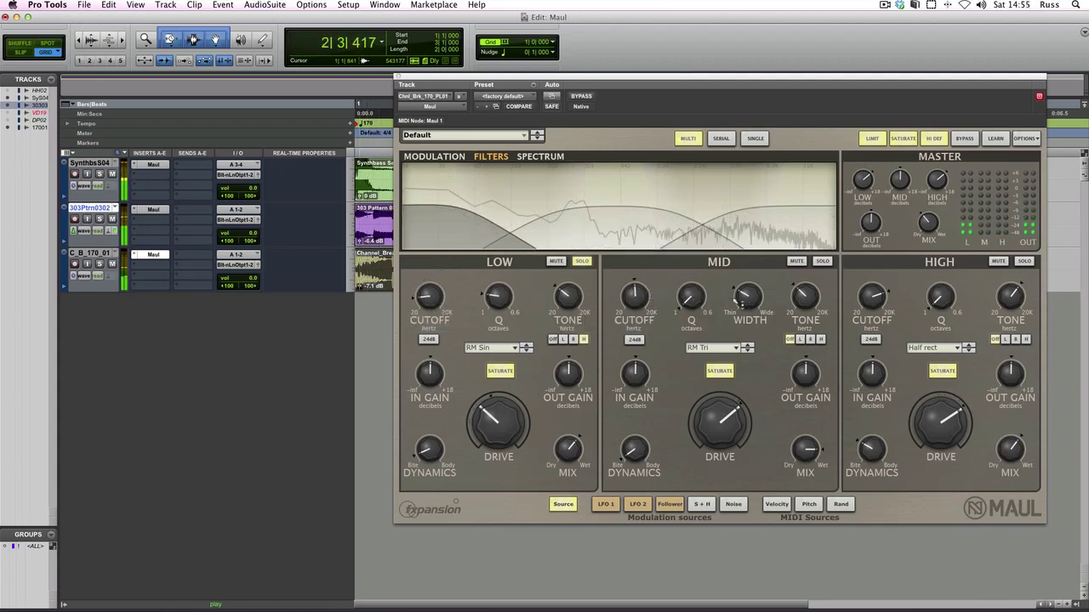
drag(691, 296, 766, 316)
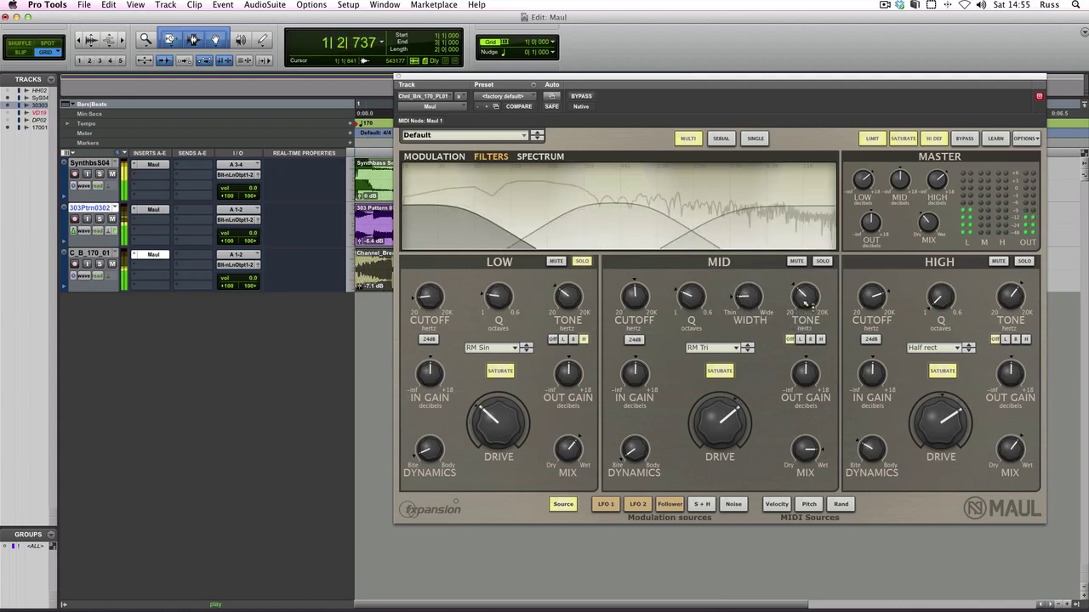
drag(638, 292, 641, 300)
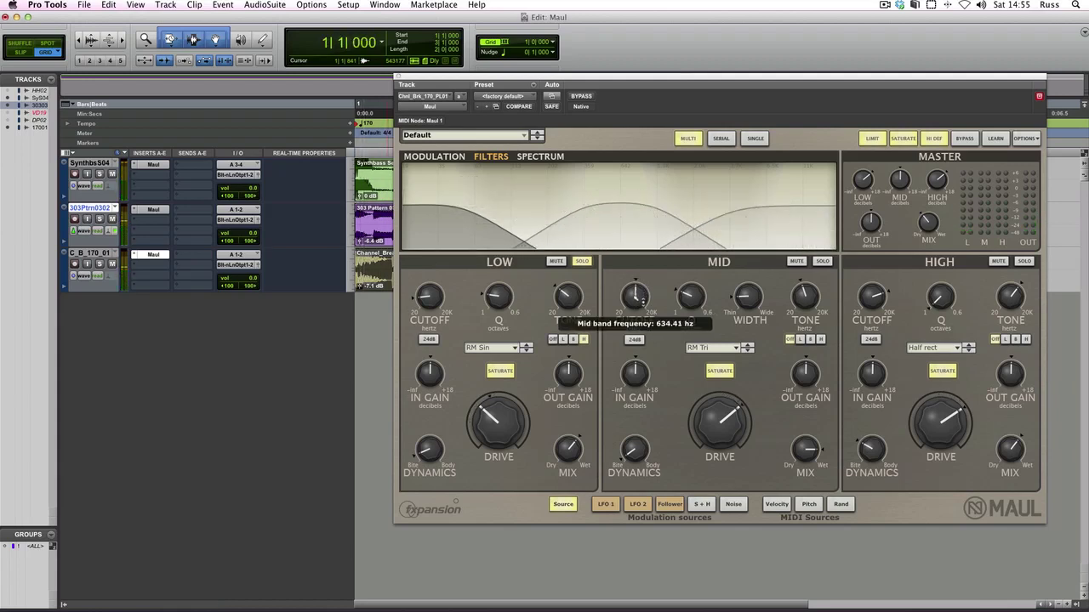
- Watch the playing breakbeat in the Spectrum analyser, then go back to Modulation and stop
click(549, 158)
key(space)
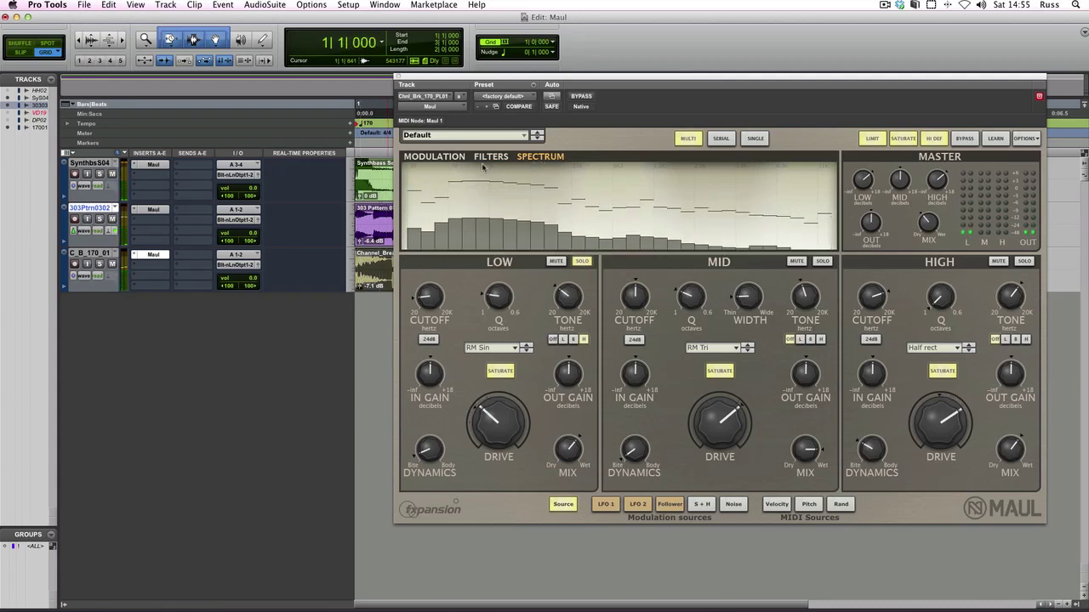
click(454, 159)
key(space)
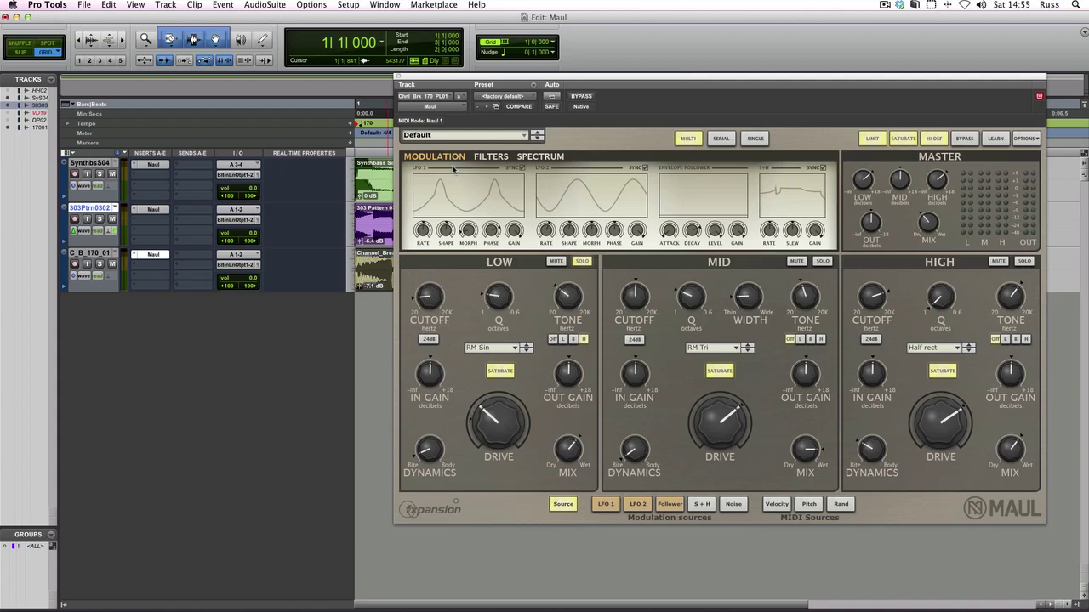
- Load the Drums > Kick Drum Saturator DV preset while auditioning the breakbeat
click(515, 137)
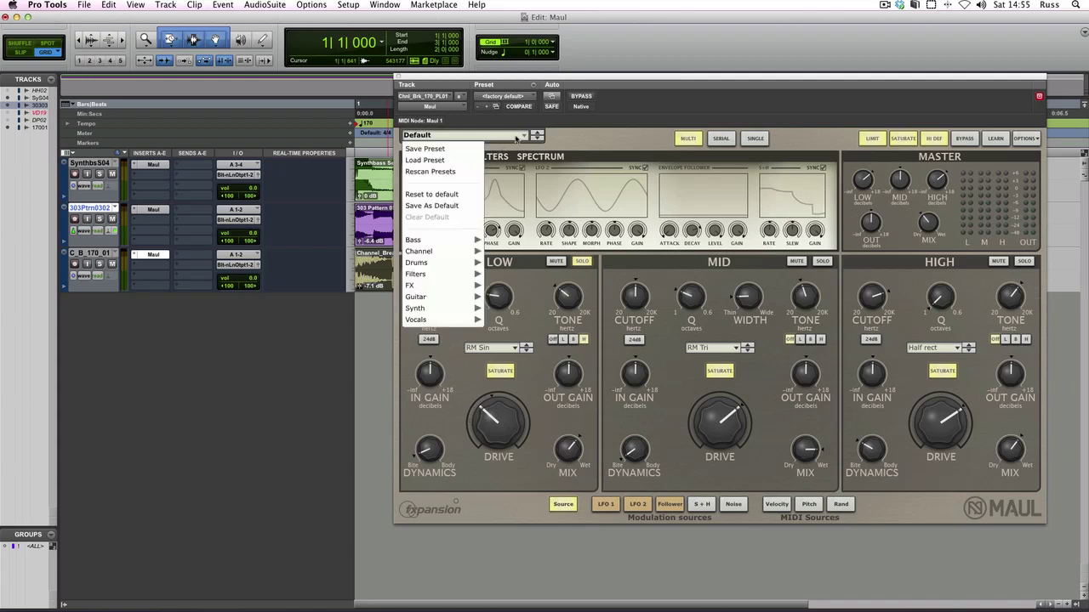
mouse_move(447, 244)
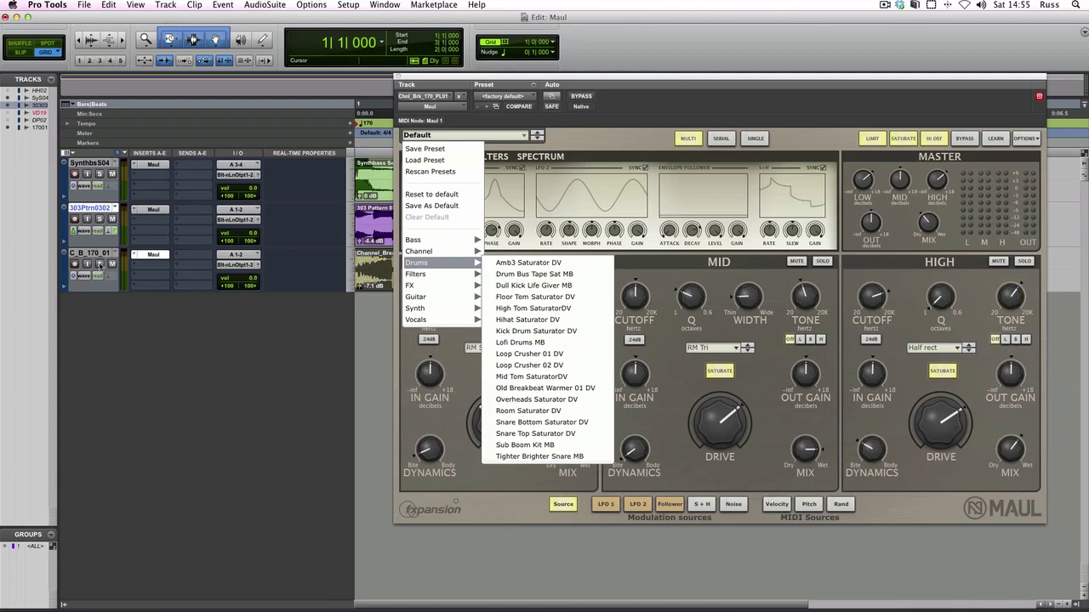
key(space)
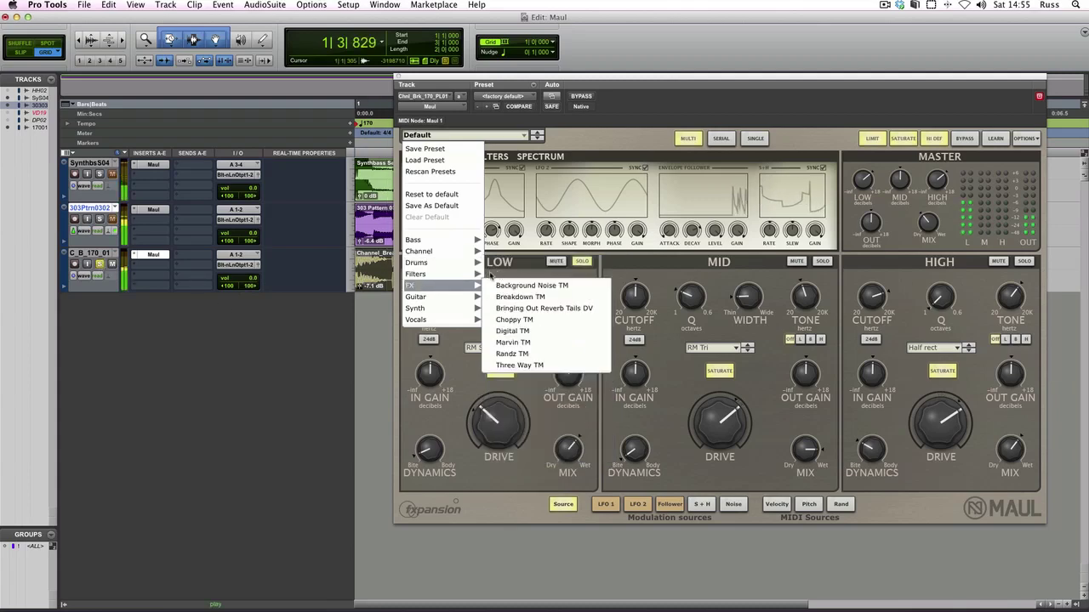
click(532, 335)
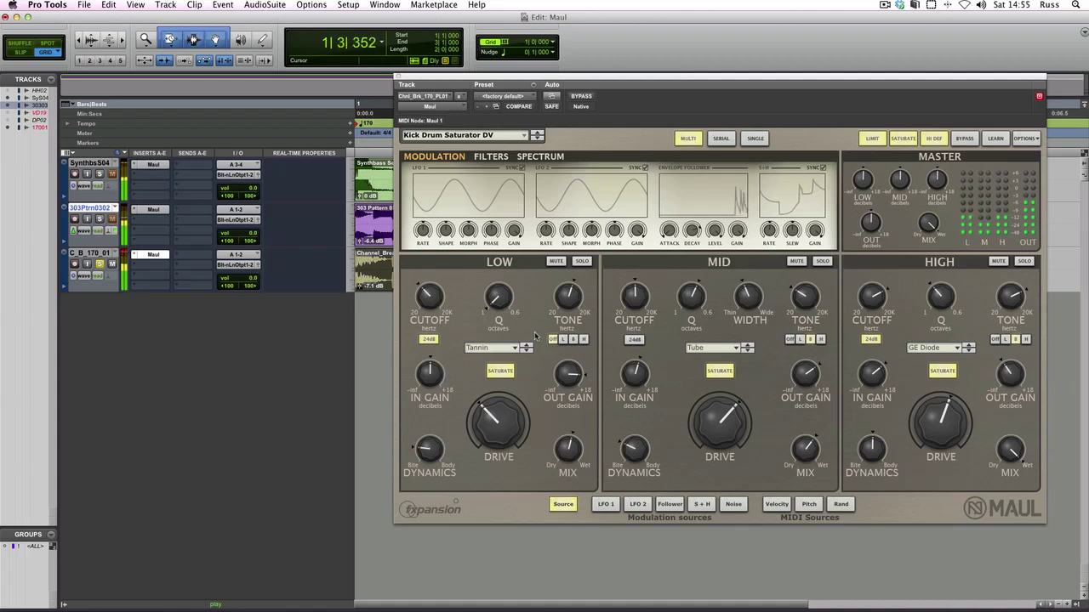
key(space)
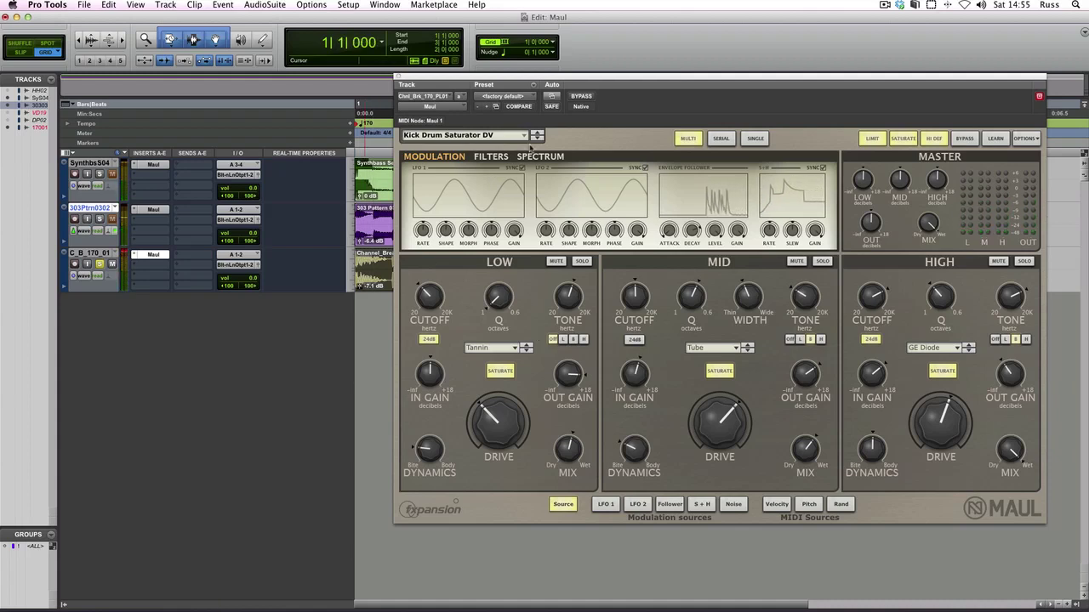
- Step through Lofi Drums MB and Loop Crusher 01 DV to Loop Crusher 02 DV, comparing against bypass
click(537, 139)
key(space)
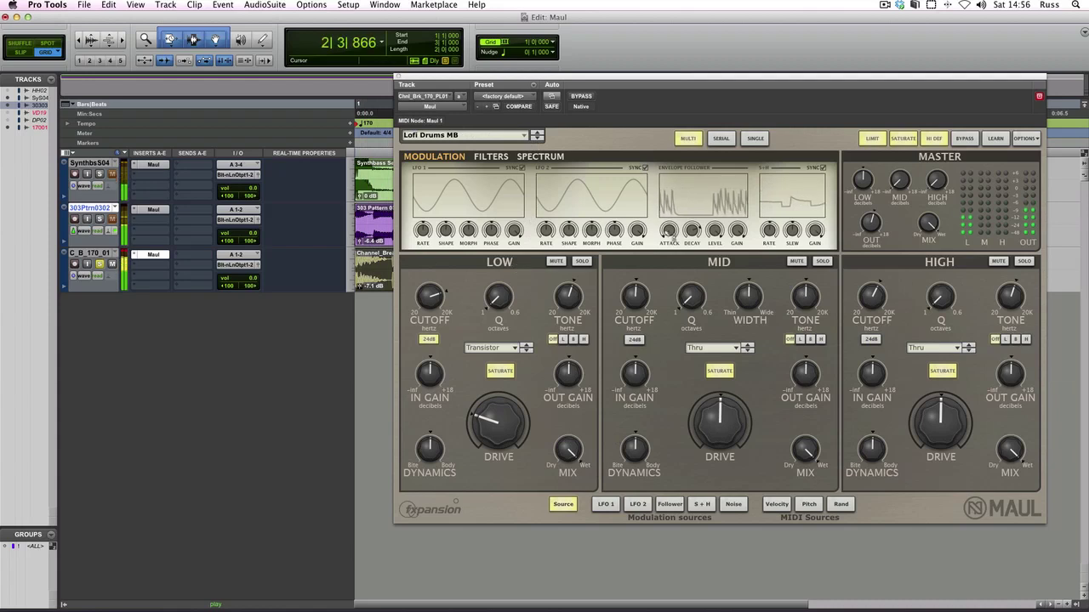
click(964, 139)
click(964, 138)
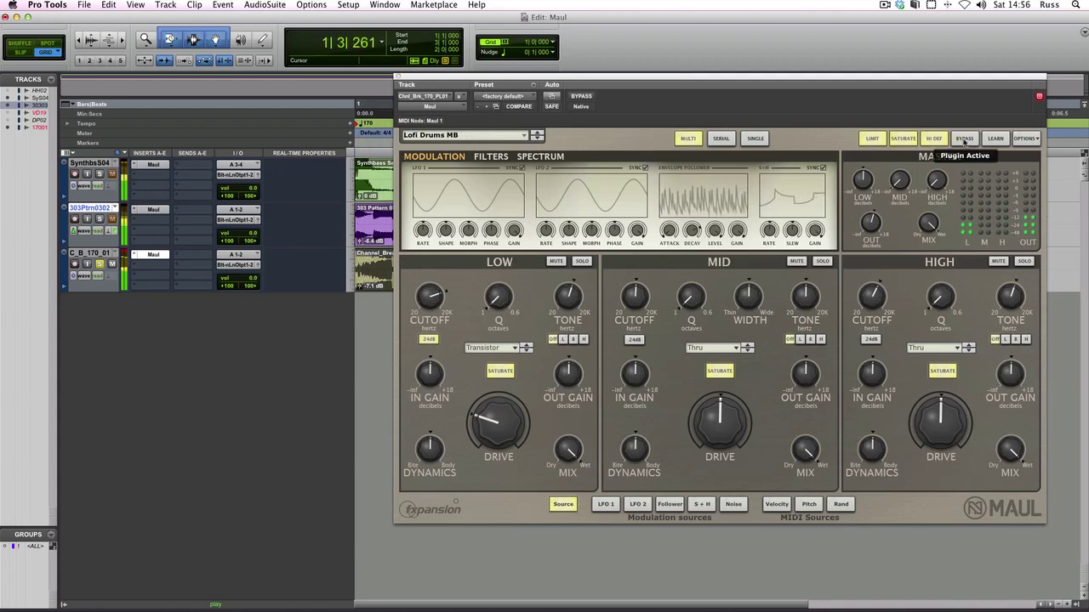
click(537, 140)
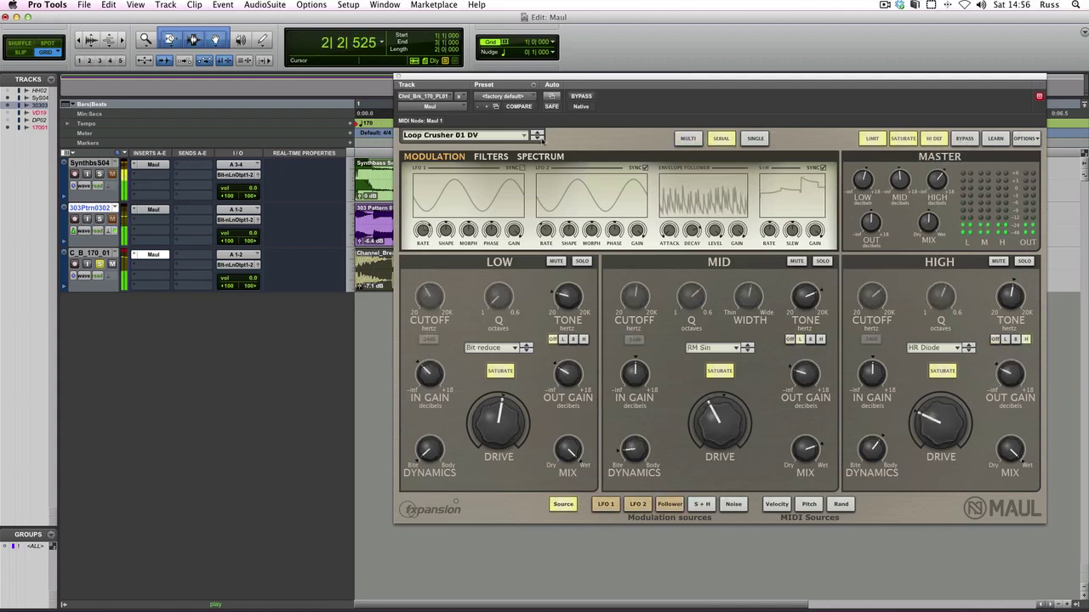
click(539, 140)
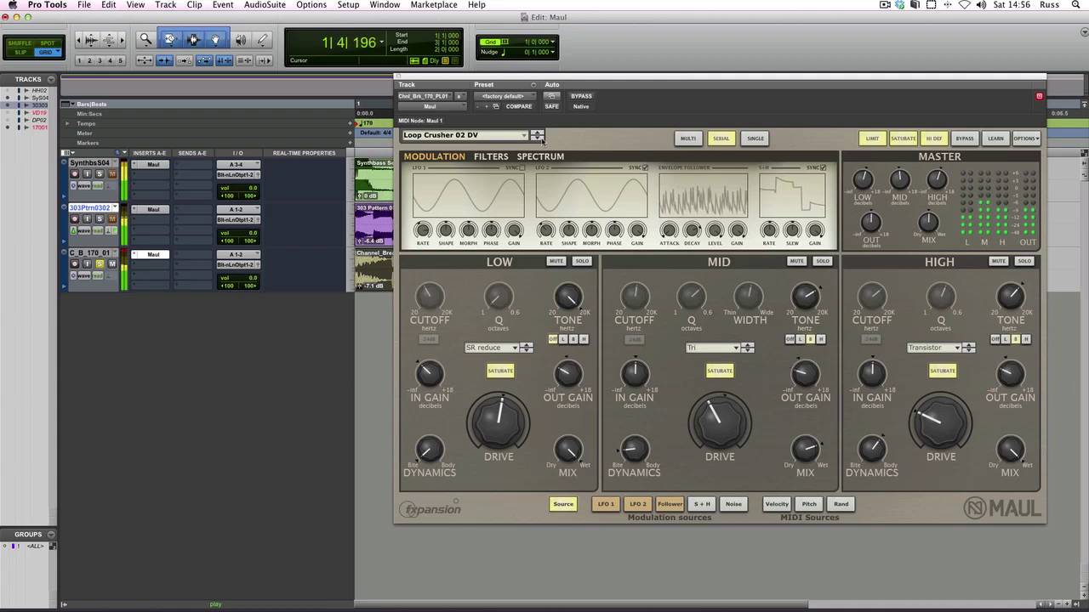